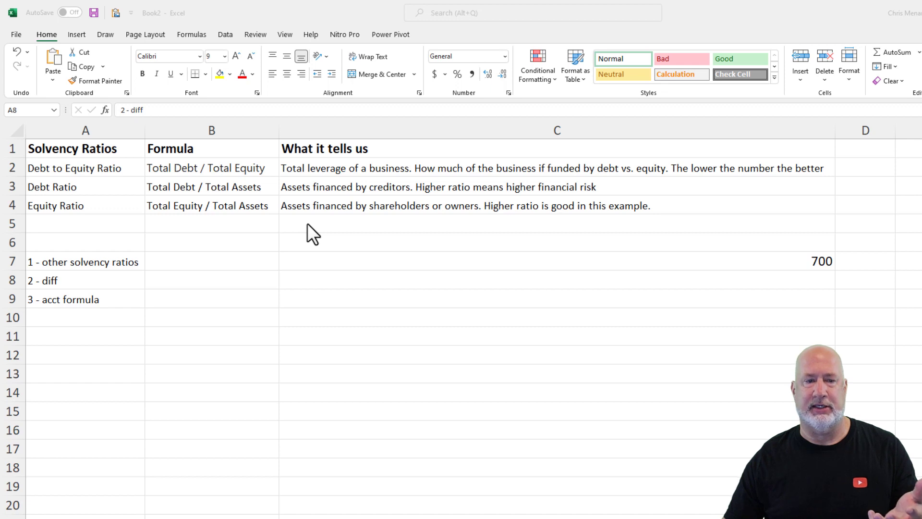
Enter 380 in cell C8 and the formula =C7-C8 in cell C9 to calculate the difference.
{"action": "left_click", "coordinate": [679, 262]}
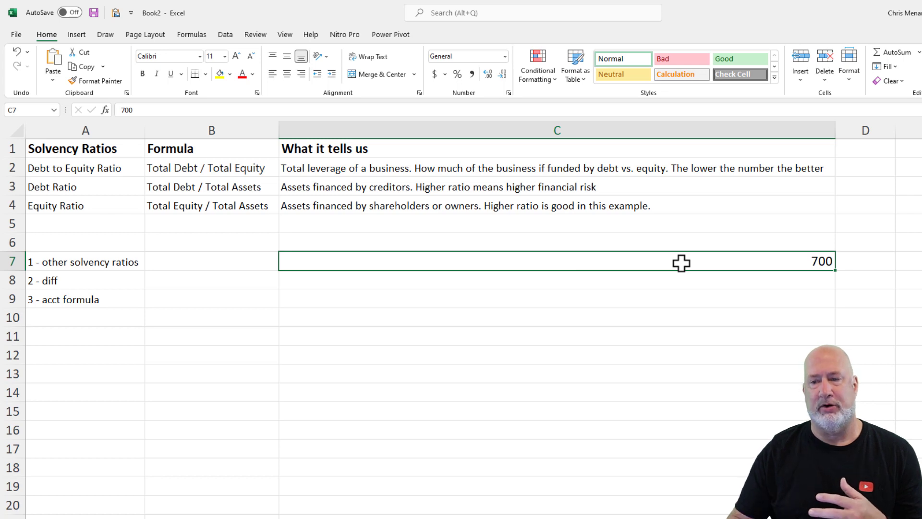
{"action": "key", "text": "Return"}
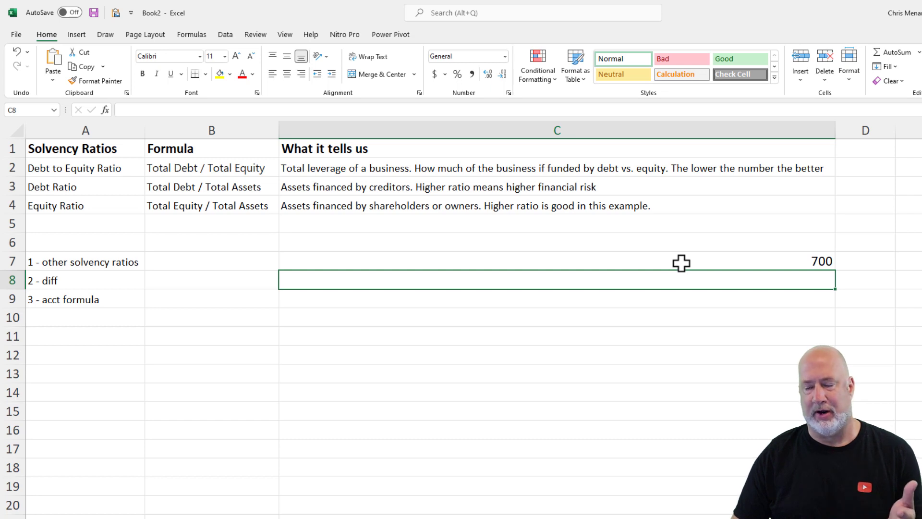
{"action": "type", "text": "3"}
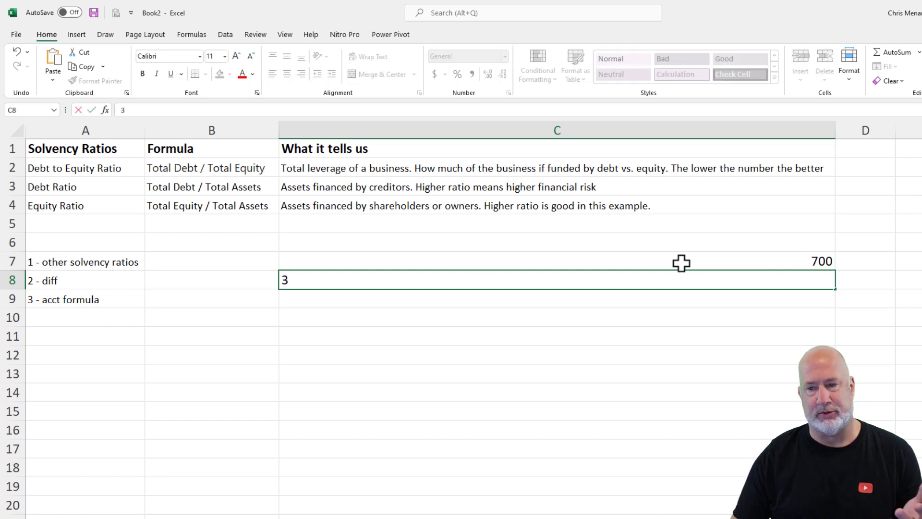
{"action": "type", "text": "80"}
{"action": "key", "text": "Return"}
{"action": "type", "text": "="}
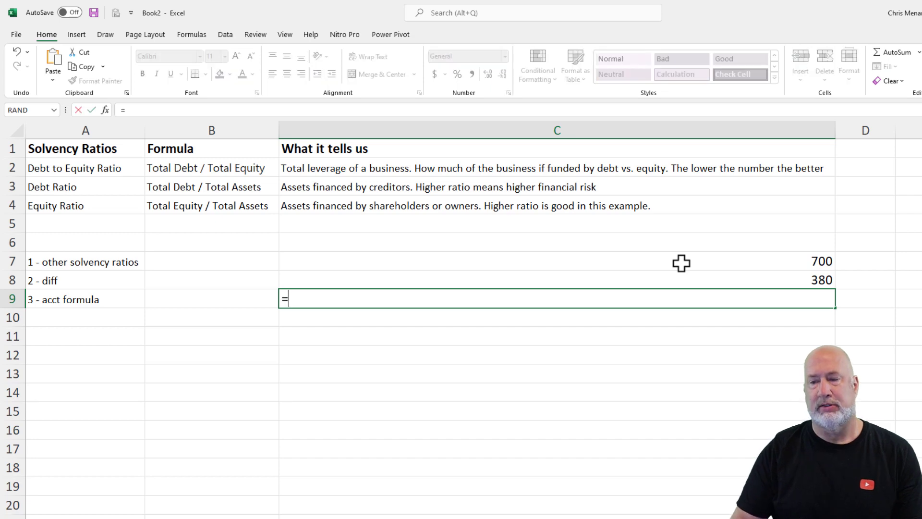
{"action": "left_click", "coordinate": [682, 263]}
{"action": "type", "text": "-"}
{"action": "key", "text": "Up"}
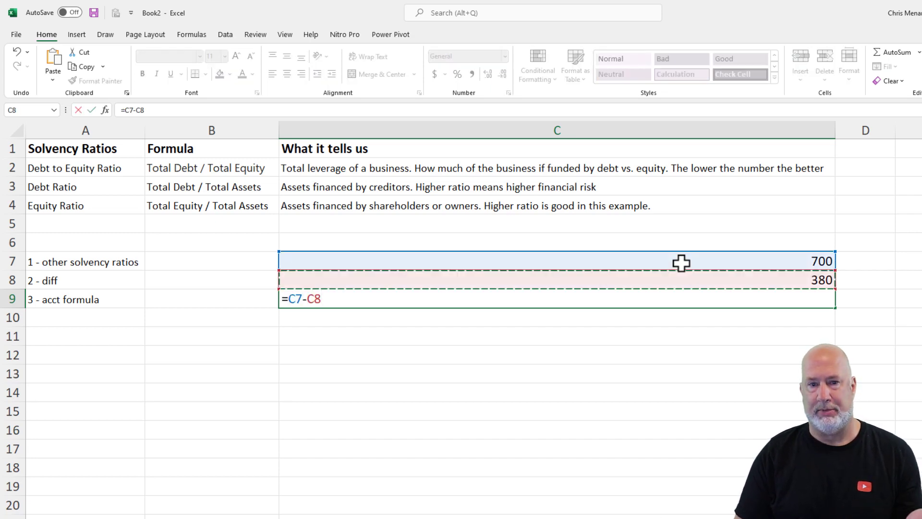
{"action": "key", "text": "Return"}
{"action": "key", "text": "Up"}
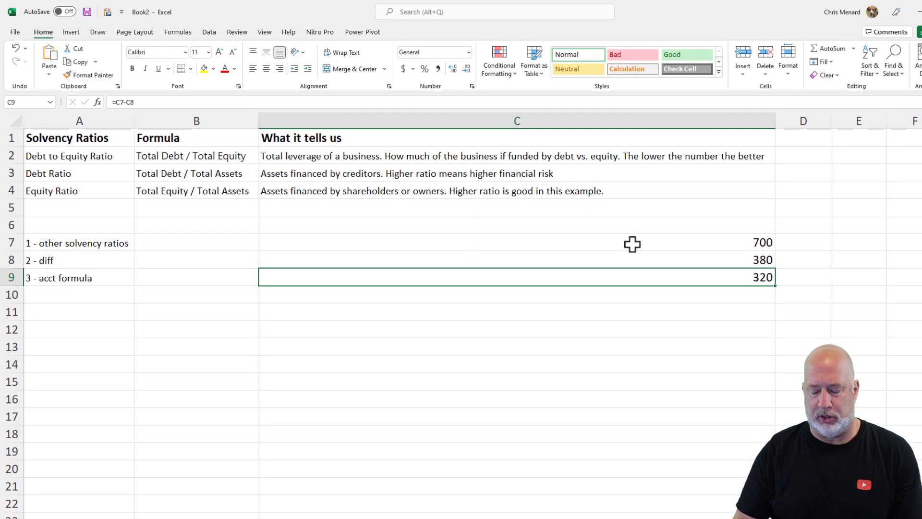
Enter the formula =C8/C9 in cell C11 to calculate the debt to equity ratio.
{"action": "key", "text": "Down"}
{"action": "key", "text": "Down"}
{"action": "type", "text": "="}
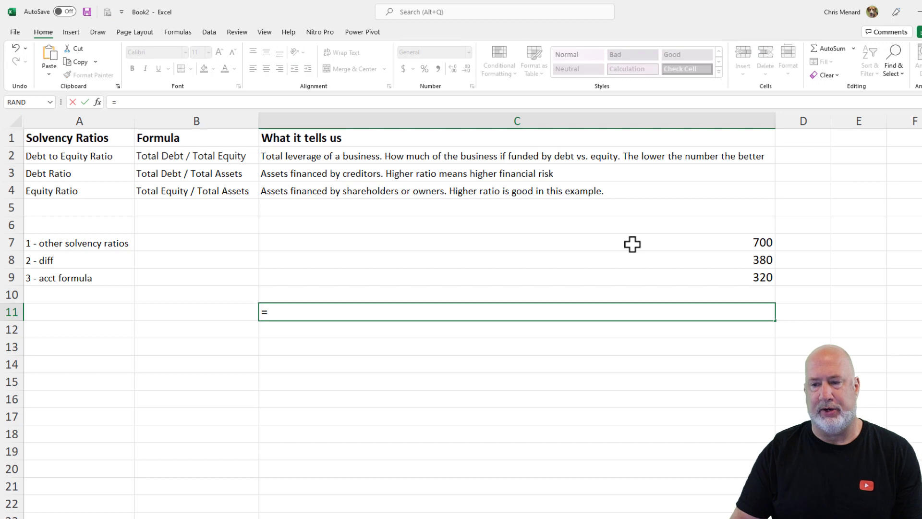
{"action": "key", "text": "Up"}
{"action": "key", "text": "Up"}
{"action": "key", "text": "Up"}
{"action": "type", "text": "/"}
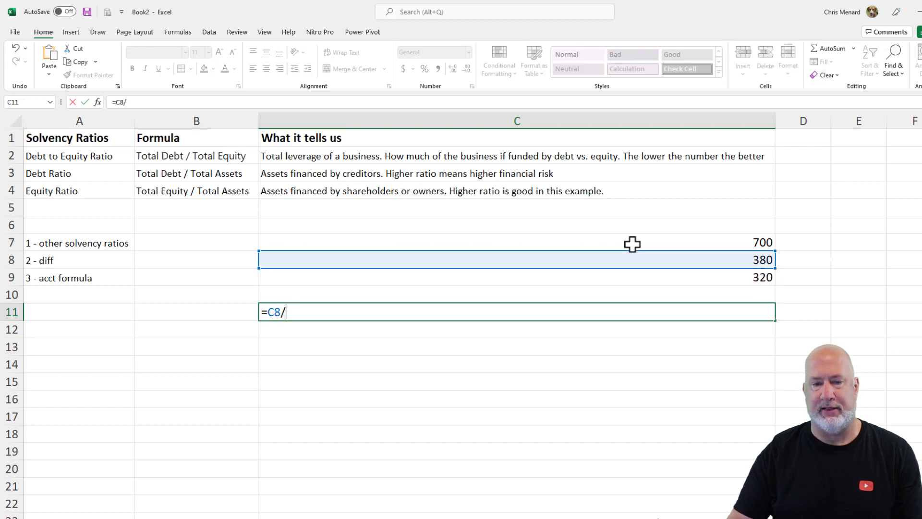
{"action": "key", "text": "Up"}
{"action": "key", "text": "Up"}
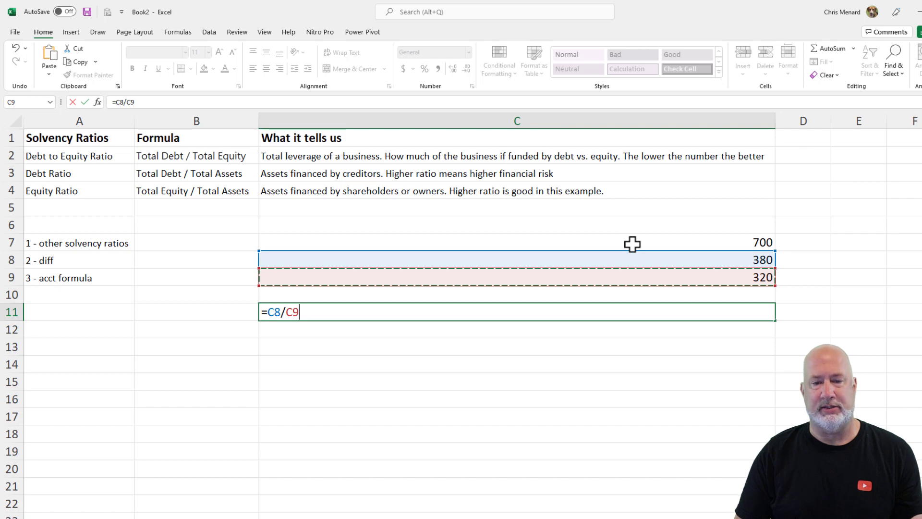
{"action": "key", "text": "ctrl+Return"}
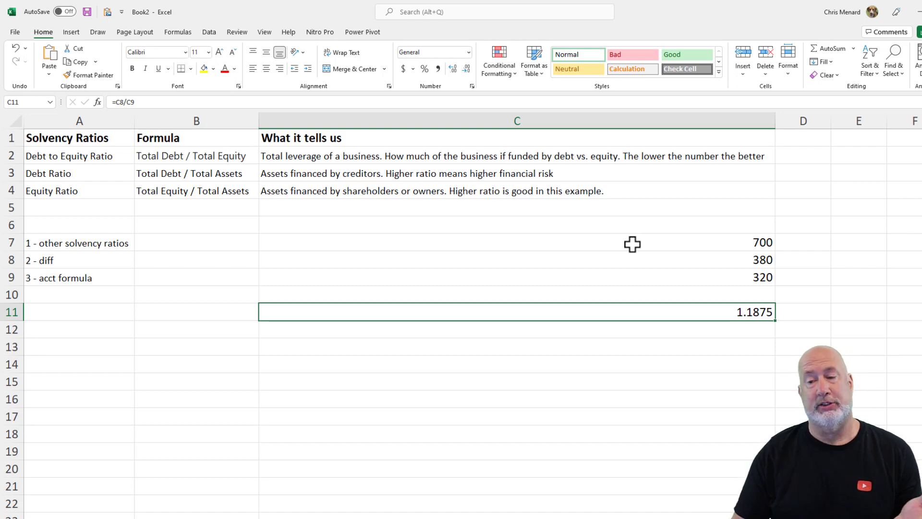
Change the value in C7 to 850 and the value in C8 to 650.
{"action": "key", "text": "Up"}
{"action": "key", "text": "Up"}
{"action": "key", "text": "Up"}
{"action": "key", "text": "Up"}
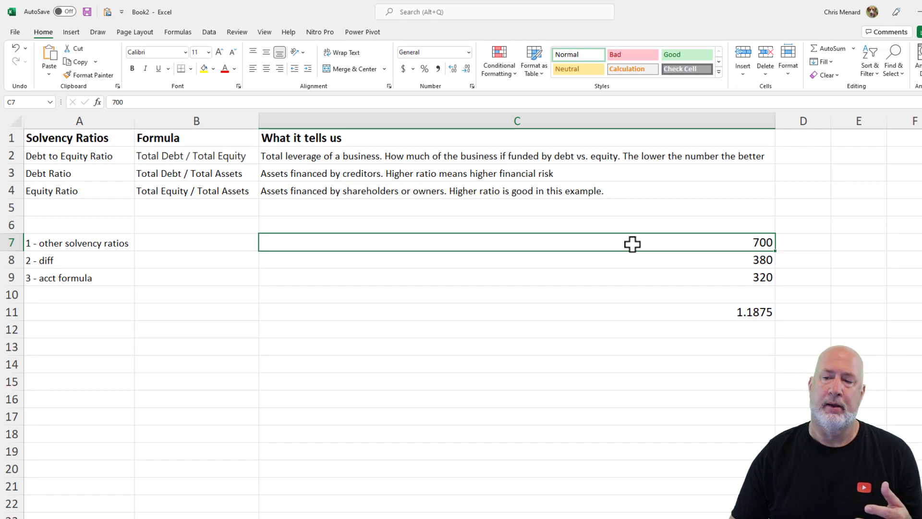
{"action": "type", "text": "850"}
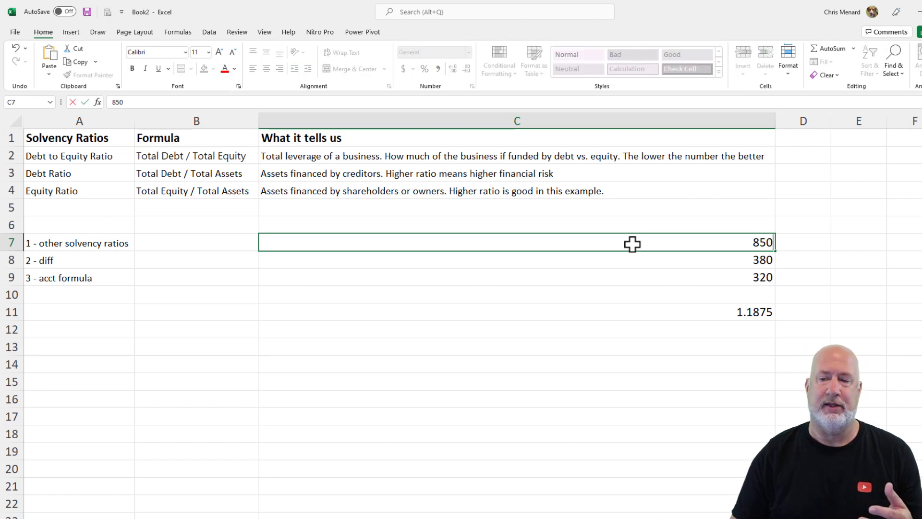
{"action": "key", "text": "Return"}
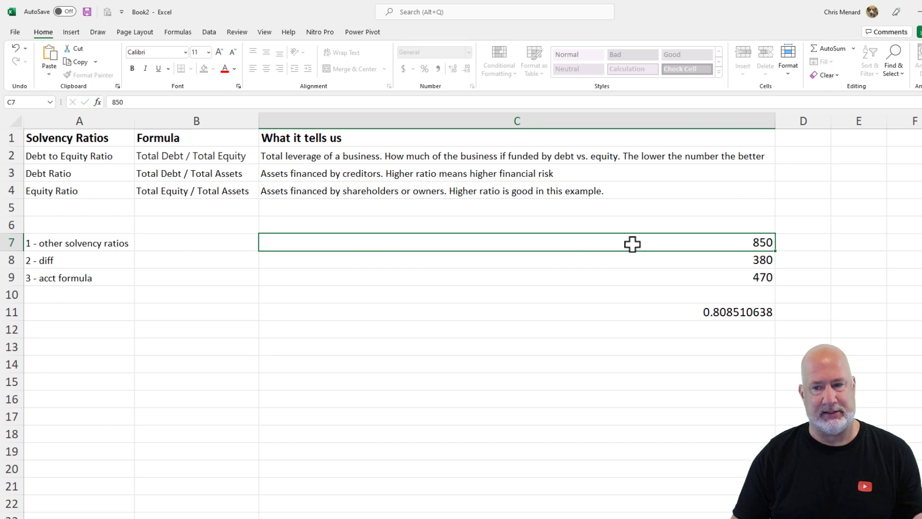
{"action": "type", "text": "6"}
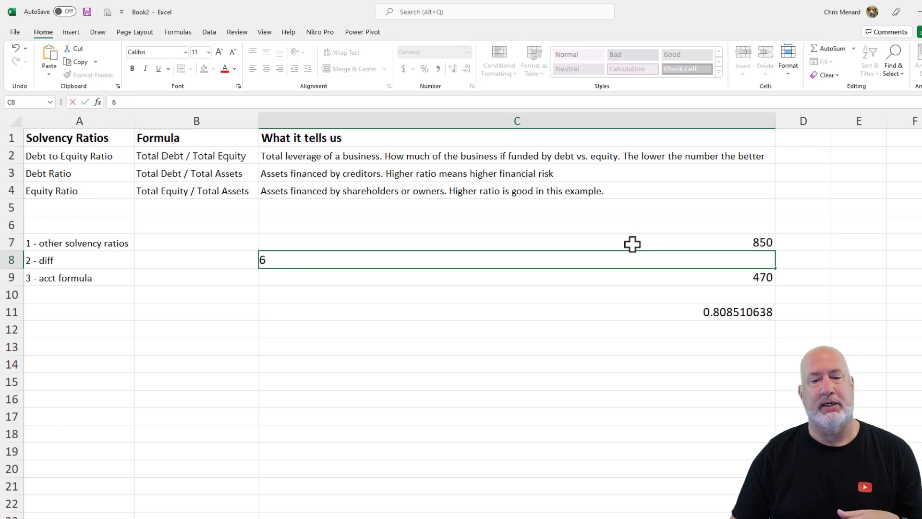
{"action": "type", "text": "50"}
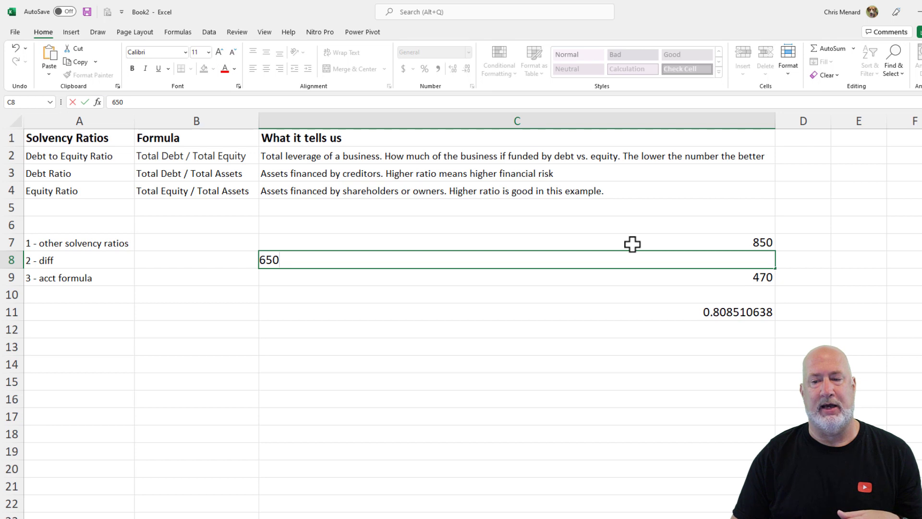
{"action": "key", "text": "Return"}
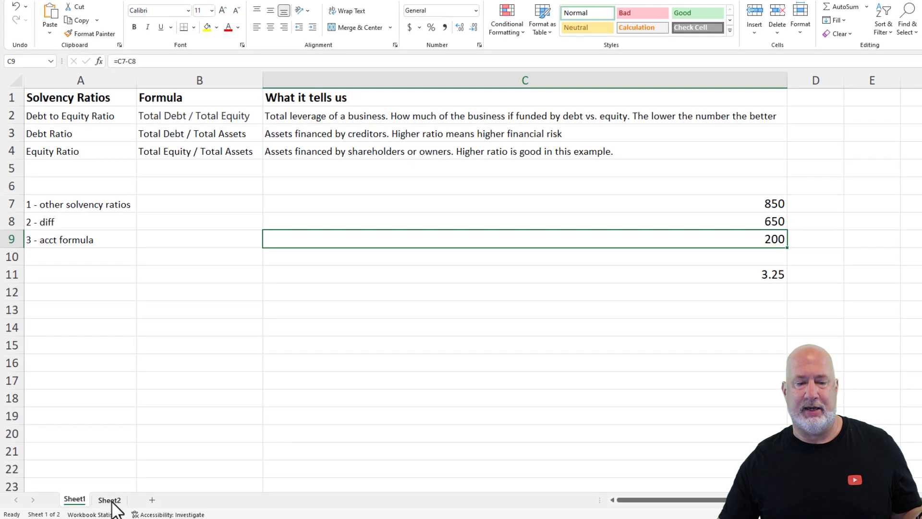
Switch to Sheet2 and clear the existing ratio results in B7:D9 for all three companies.
{"action": "left_click", "coordinate": [111, 501]}
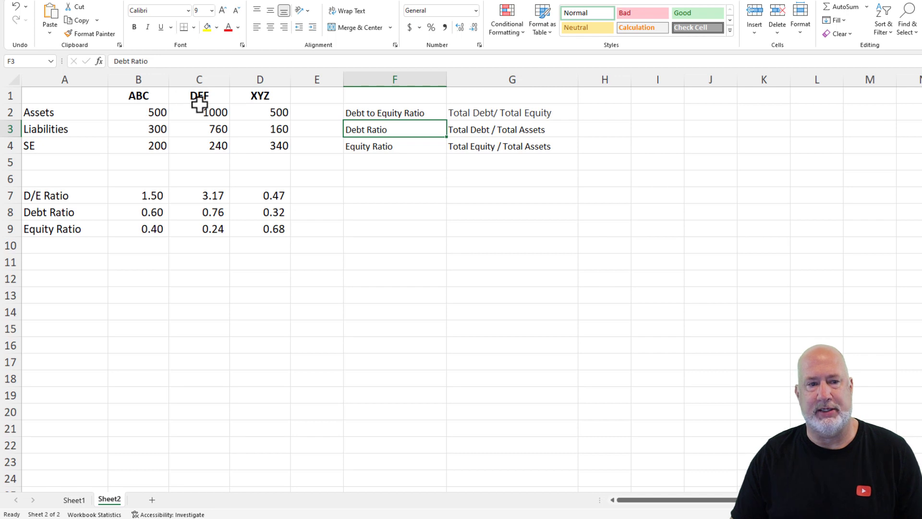
{"action": "left_click", "coordinate": [94, 114]}
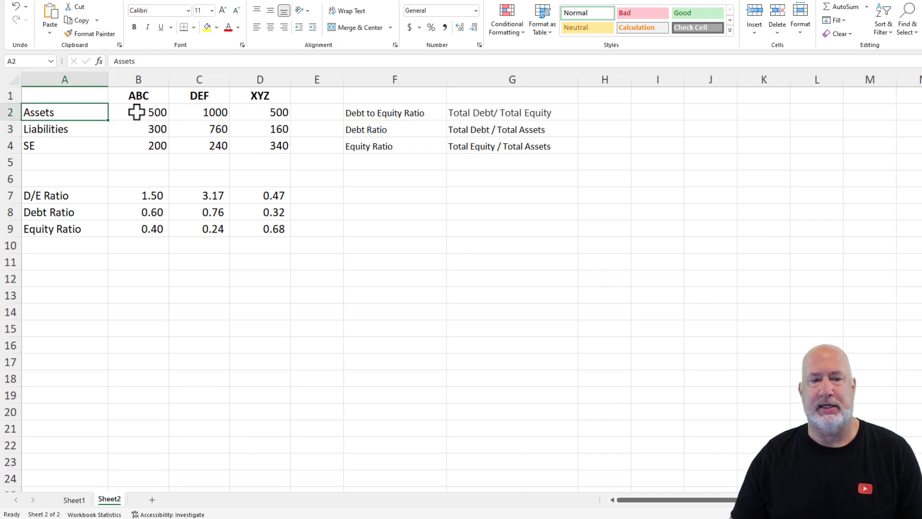
{"action": "left_click", "coordinate": [136, 112]}
{"action": "left_click_drag", "start_coordinate": [139, 129], "coordinate": [138, 148]}
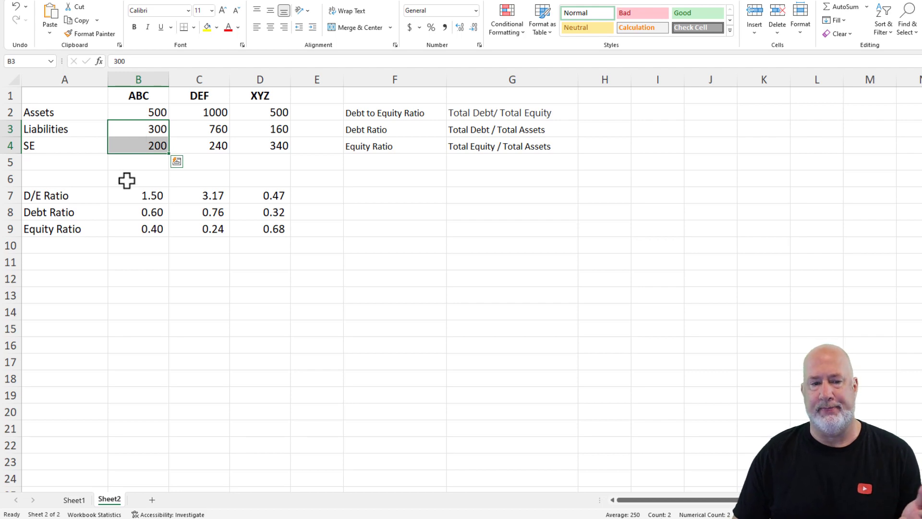
{"action": "left_click_drag", "start_coordinate": [134, 197], "coordinate": [255, 233]}
{"action": "key", "text": "Delete"}
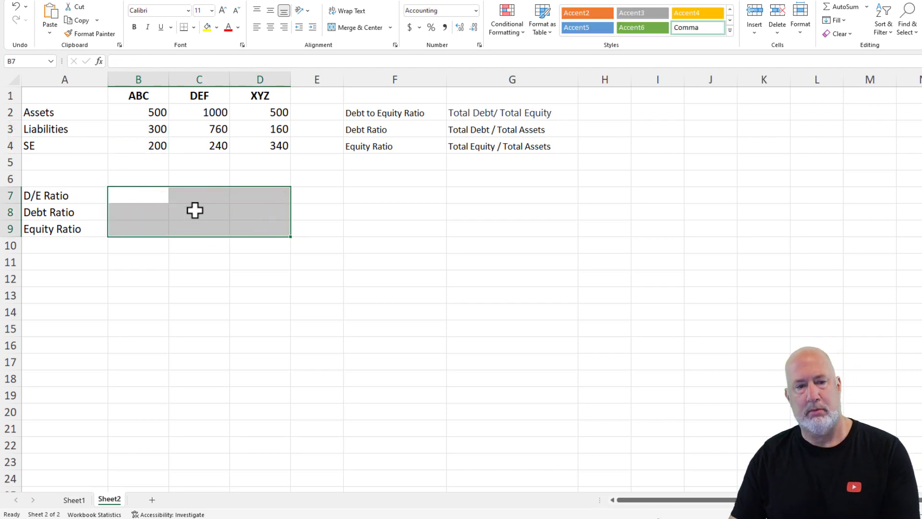
Enter the D/E Ratio formula =B3/B4 in B7 for company ABC.
{"action": "left_click", "coordinate": [153, 195]}
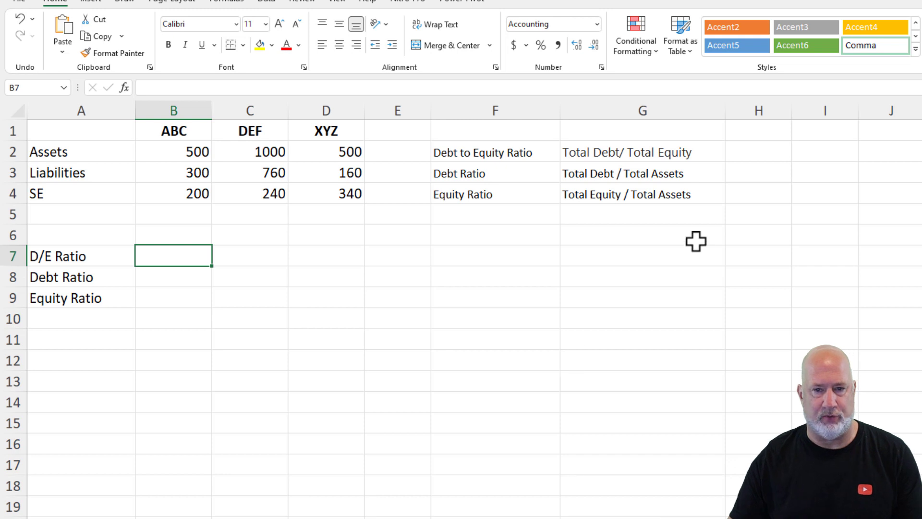
{"action": "type", "text": "="}
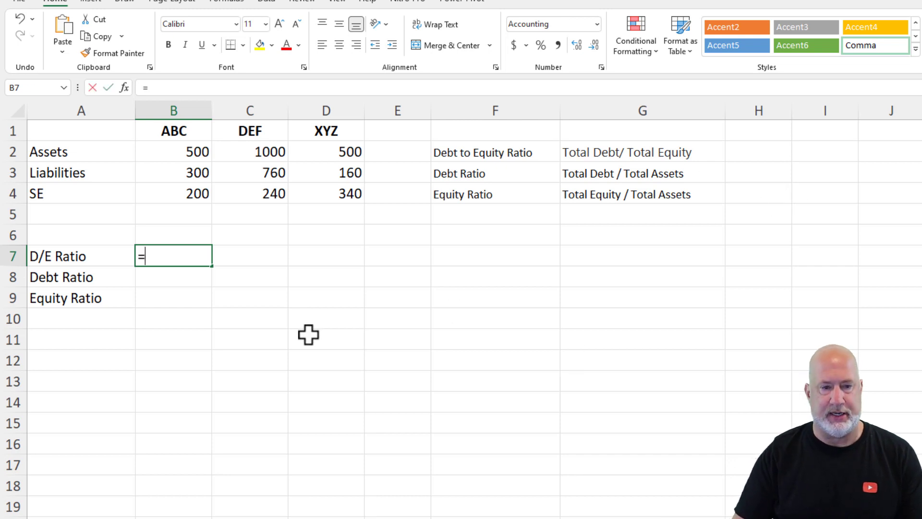
{"action": "left_click", "coordinate": [189, 174]}
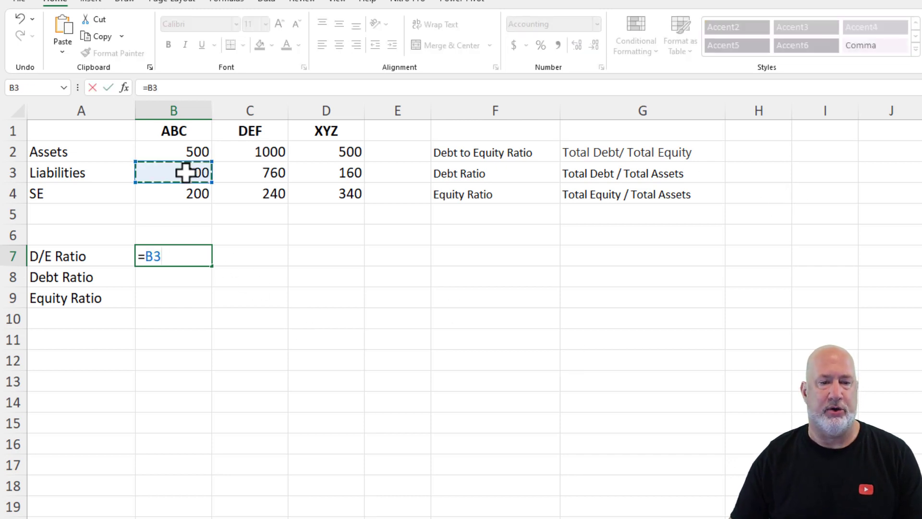
{"action": "type", "text": "/"}
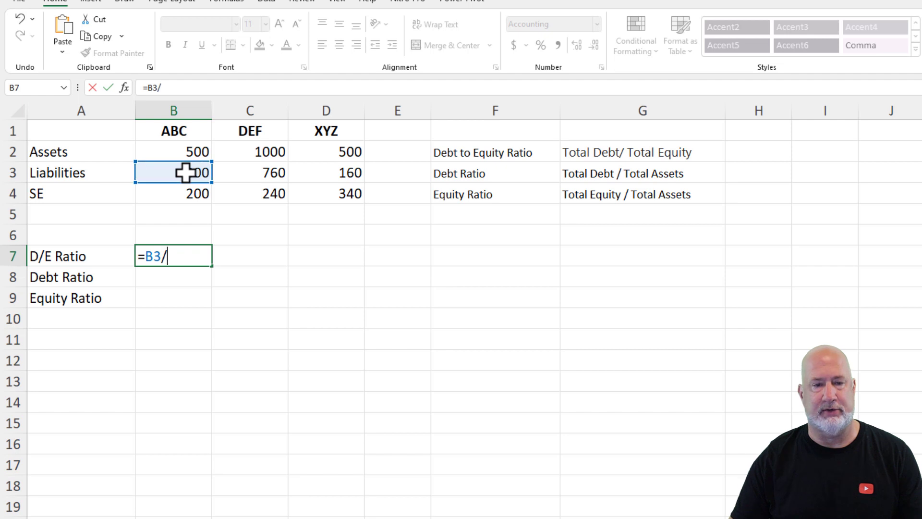
{"action": "left_click", "coordinate": [165, 196]}
{"action": "key", "text": "ctrl+Return"}
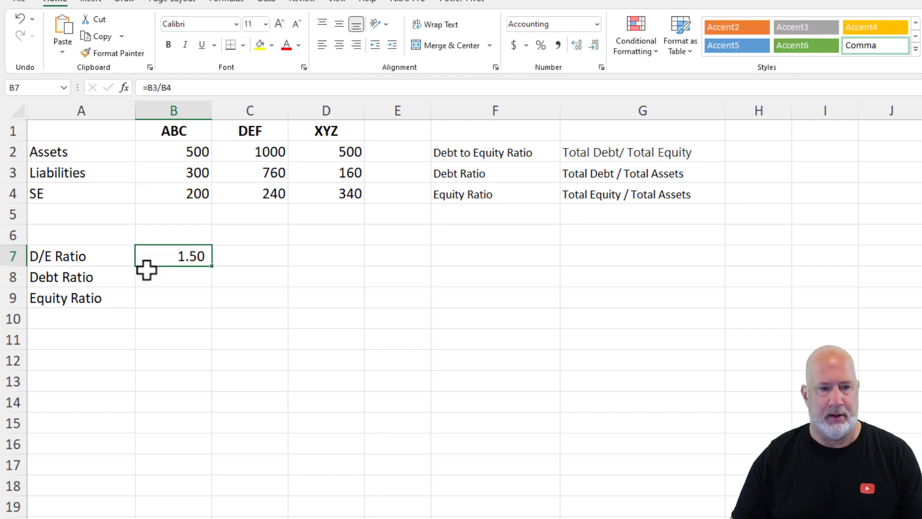
Enter the Debt Ratio formula =B3/B2 in B8, dividing ABC's liabilities by its assets.
{"action": "left_click", "coordinate": [160, 276]}
{"action": "type", "text": "="}
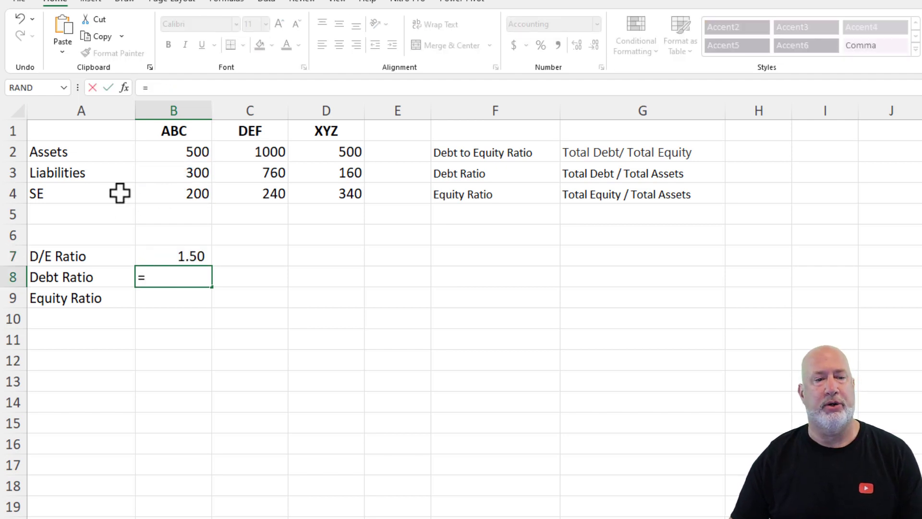
{"action": "left_click", "coordinate": [199, 171]}
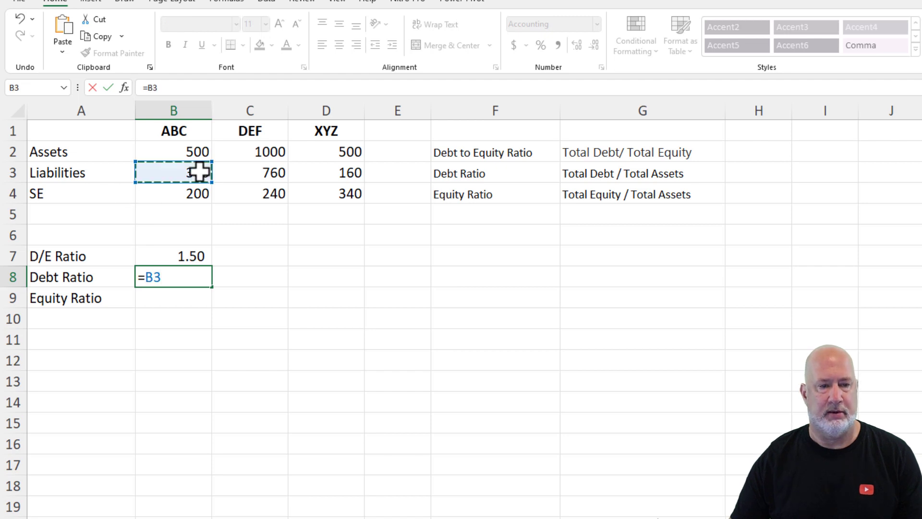
{"action": "type", "text": "/"}
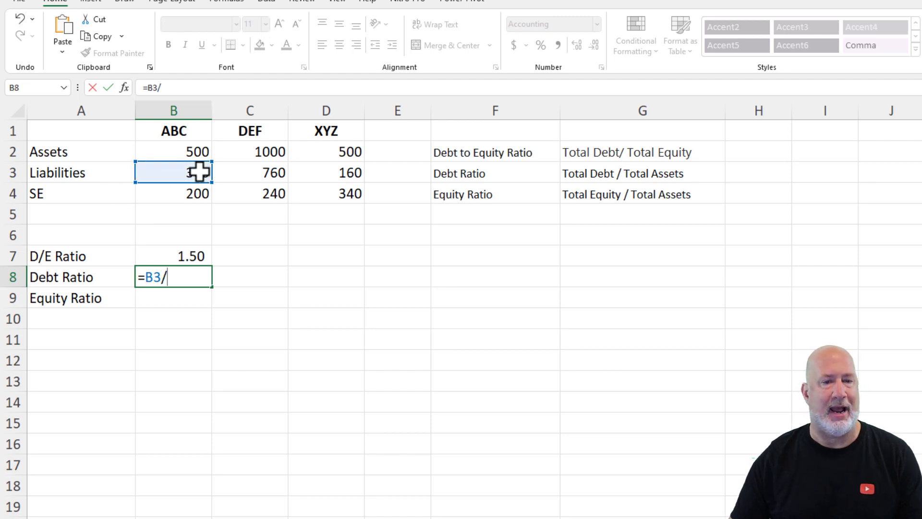
{"action": "left_click", "coordinate": [198, 152]}
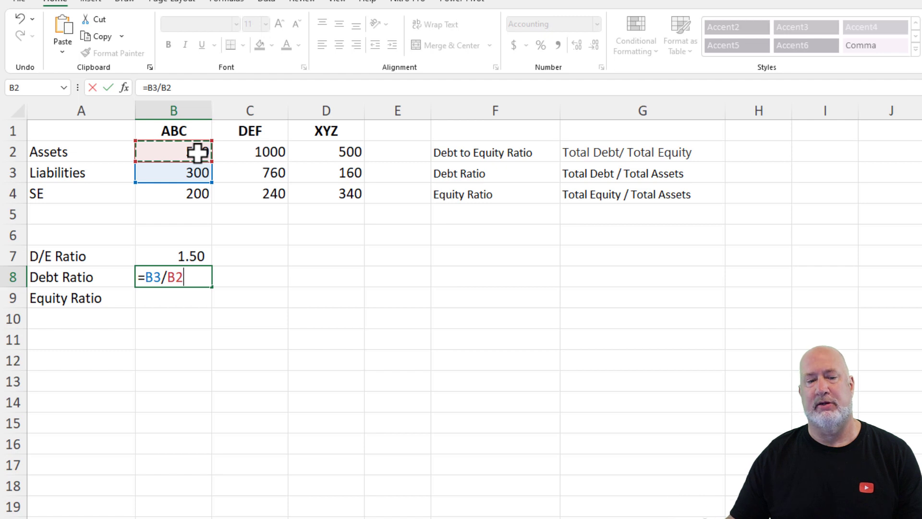
{"action": "key", "text": "ctrl+Return"}
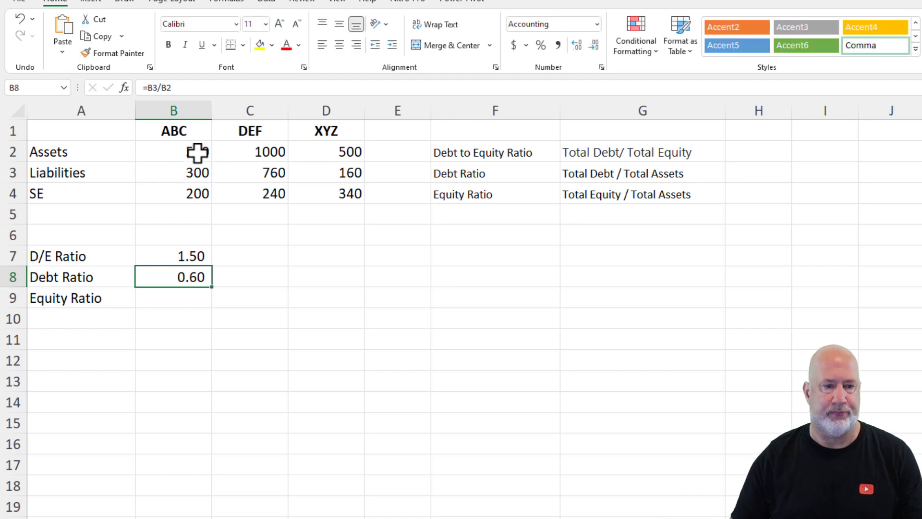
Enter the Equity Ratio formula =B4/B2 in B9, dividing ABC's shareholders' equity by its assets.
{"action": "left_click", "coordinate": [188, 298]}
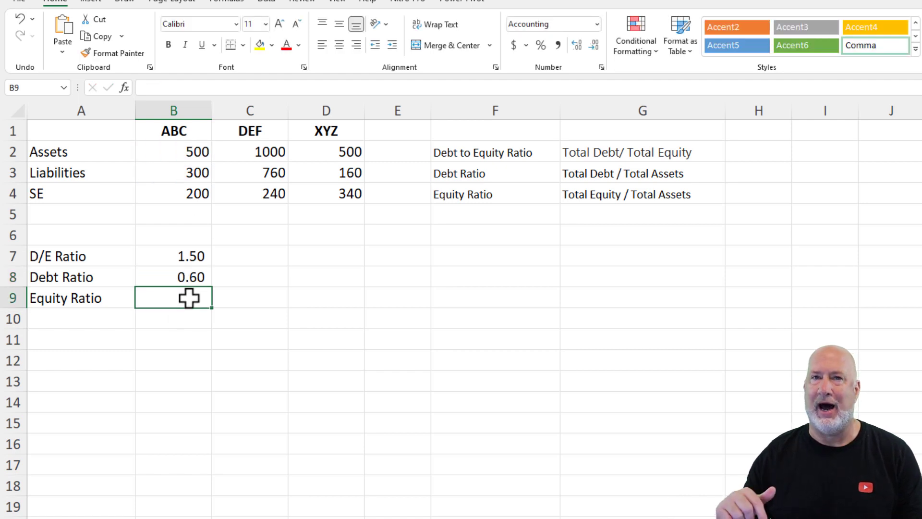
{"action": "type", "text": "="}
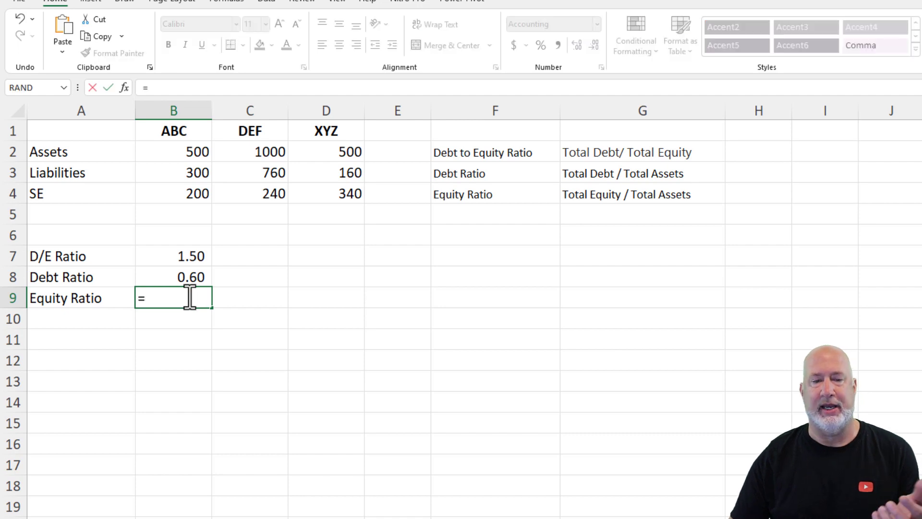
{"action": "left_click", "coordinate": [174, 192]}
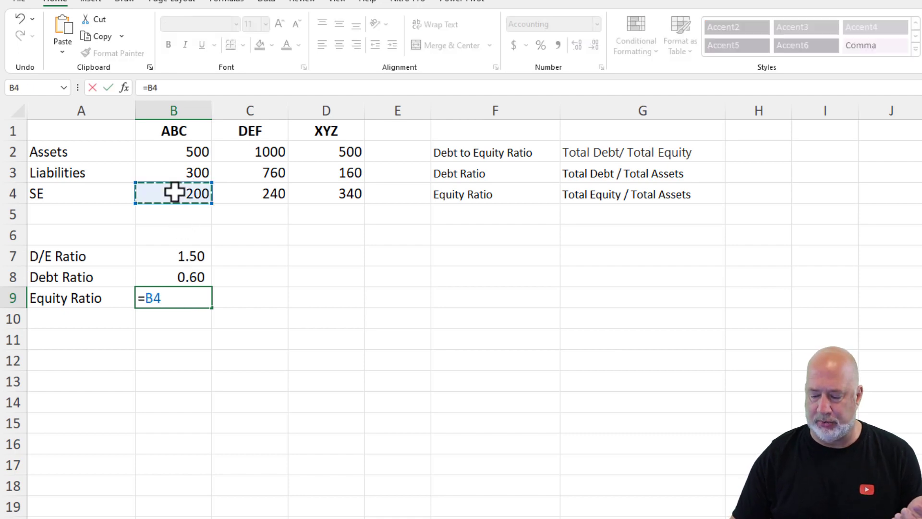
{"action": "type", "text": "/"}
{"action": "left_click", "coordinate": [186, 151]}
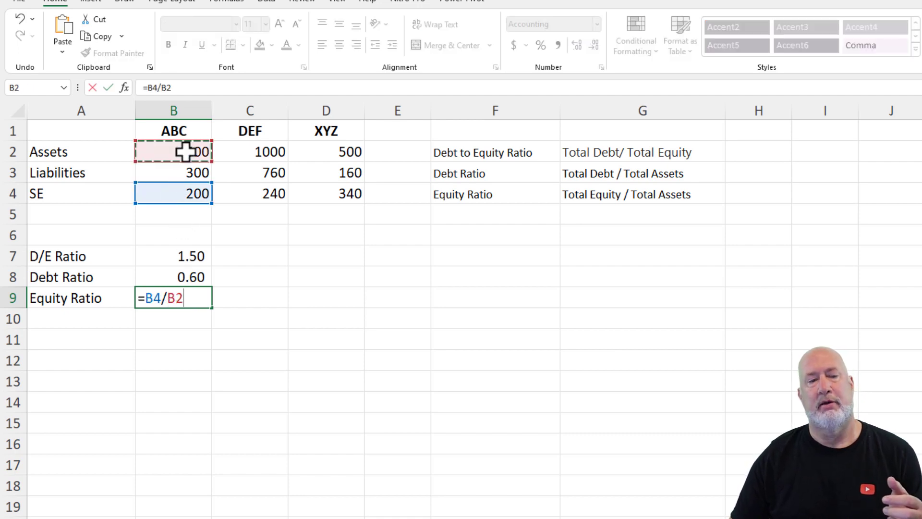
{"action": "key", "text": "ctrl+Return"}
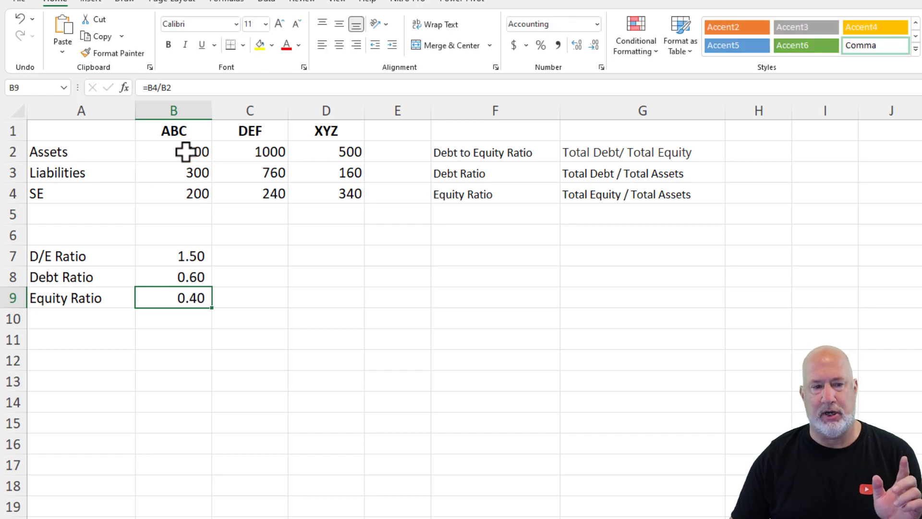
Fill the three ratio formulas in B7:B9 across to columns C and D for companies DEF and XYZ.
{"action": "left_click_drag", "start_coordinate": [170, 276], "coordinate": [173, 292]}
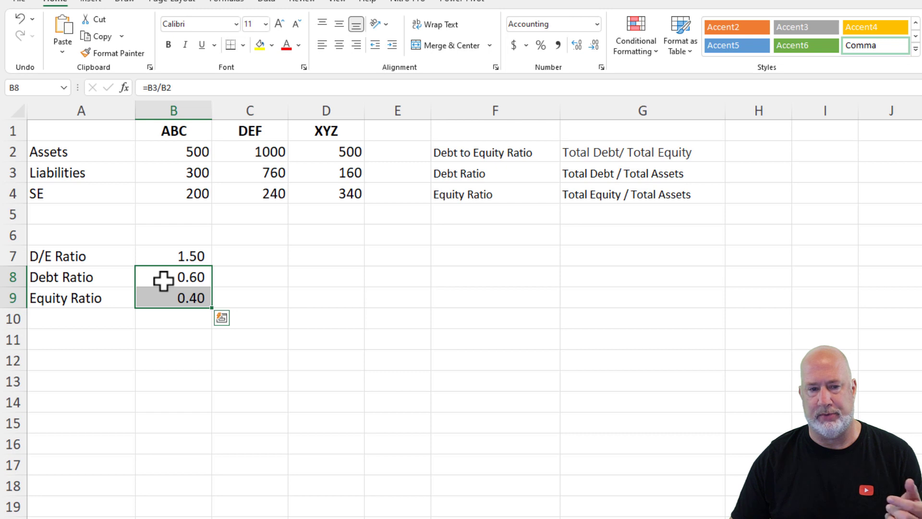
{"action": "left_click_drag", "start_coordinate": [156, 255], "coordinate": [167, 292]}
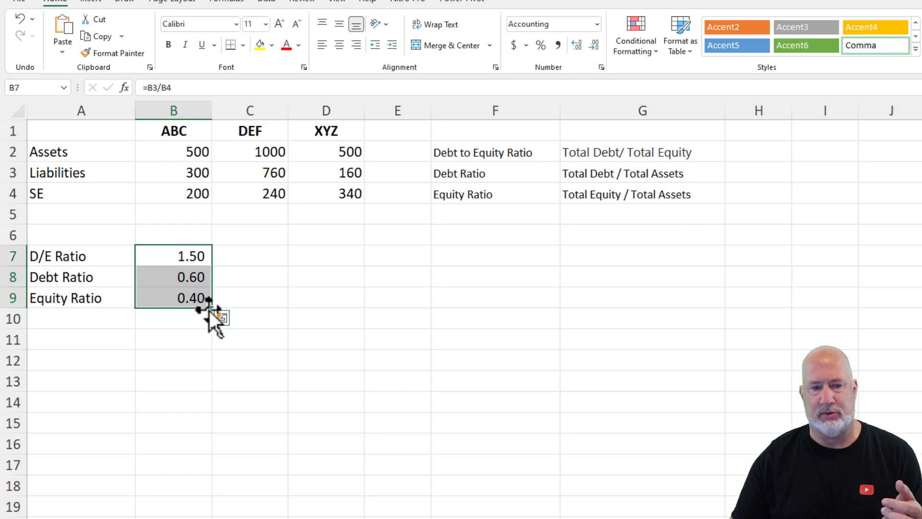
{"action": "left_click_drag", "start_coordinate": [213, 311], "coordinate": [350, 308]}
{"action": "left_click", "coordinate": [268, 255]}
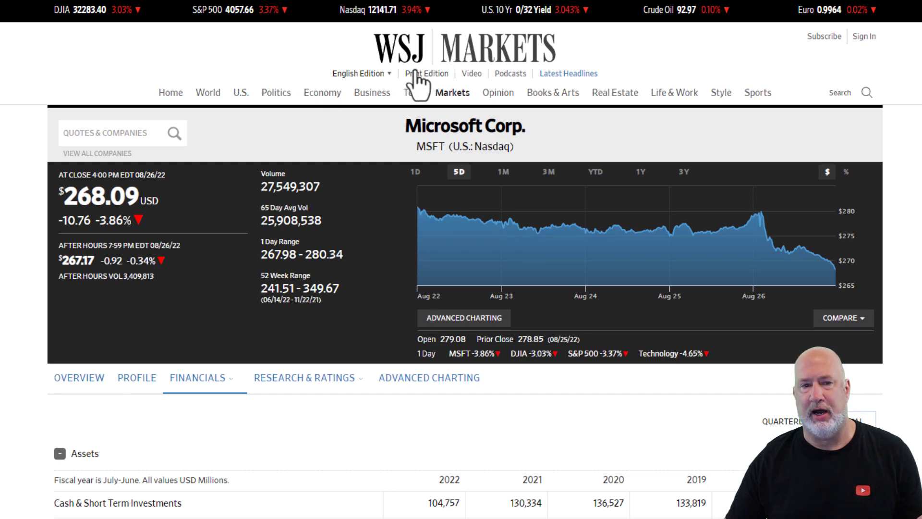
Switch to WSJ Markets, search the company quotes for "micr" and open Microsoft Corp.'s Balance Sheet page.
{"action": "mouse_move", "coordinate": [389, 96]}
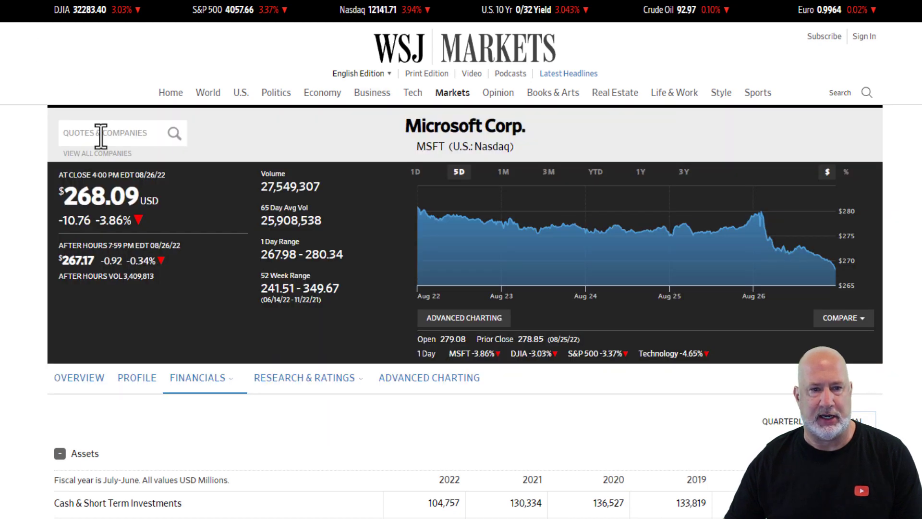
{"action": "left_click", "coordinate": [100, 137]}
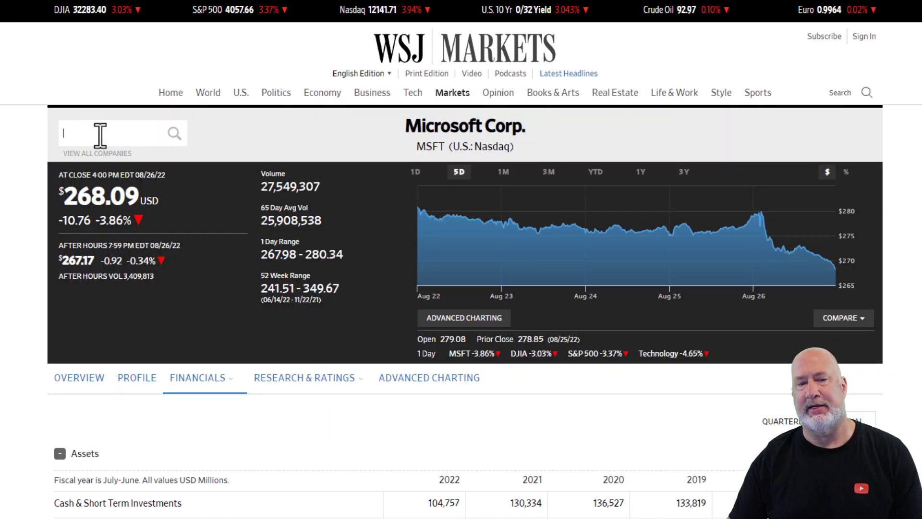
{"action": "type", "text": "micr"}
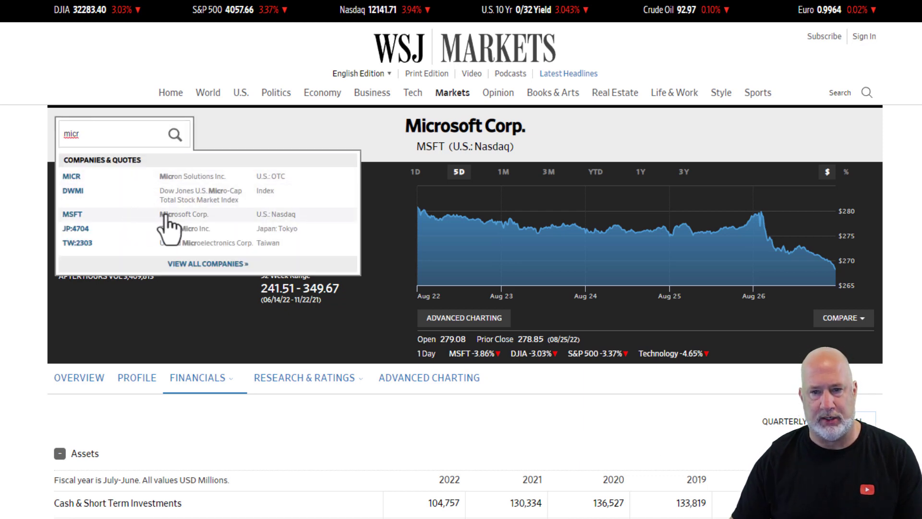
{"action": "left_click", "coordinate": [504, 123]}
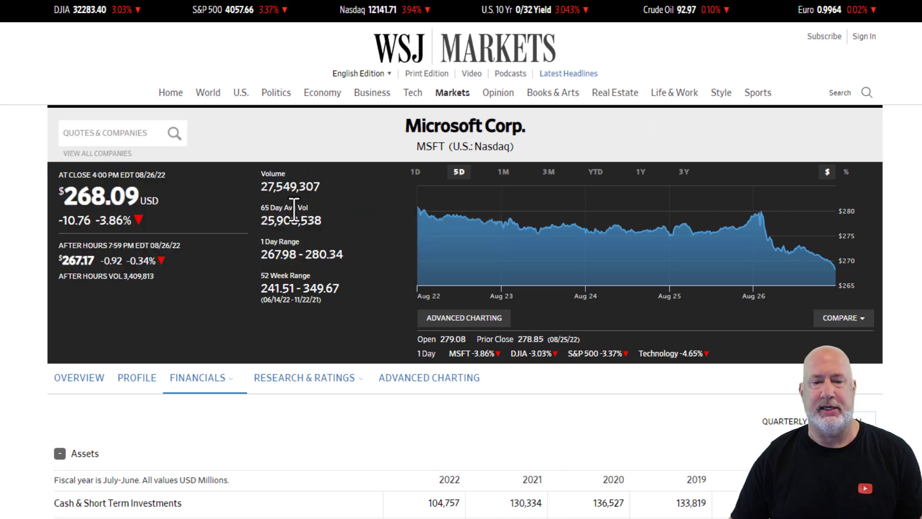
{"action": "mouse_move", "coordinate": [202, 380]}
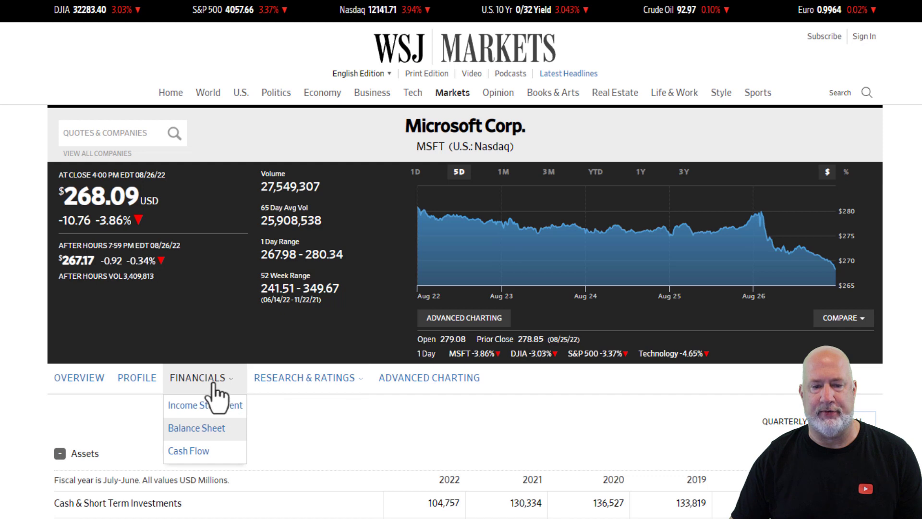
{"action": "left_click", "coordinate": [212, 430]}
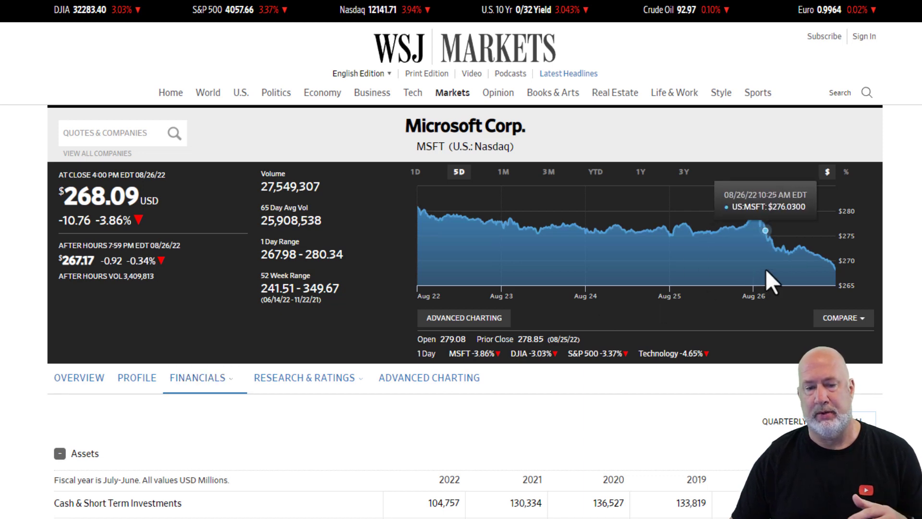
Review the assets in Microsoft's annual balance sheet and expand the Liabilities & Shareholders' Equity section.
{"action": "scroll", "coordinate": [781, 288], "scroll_direction": "down", "scroll_amount": 12}
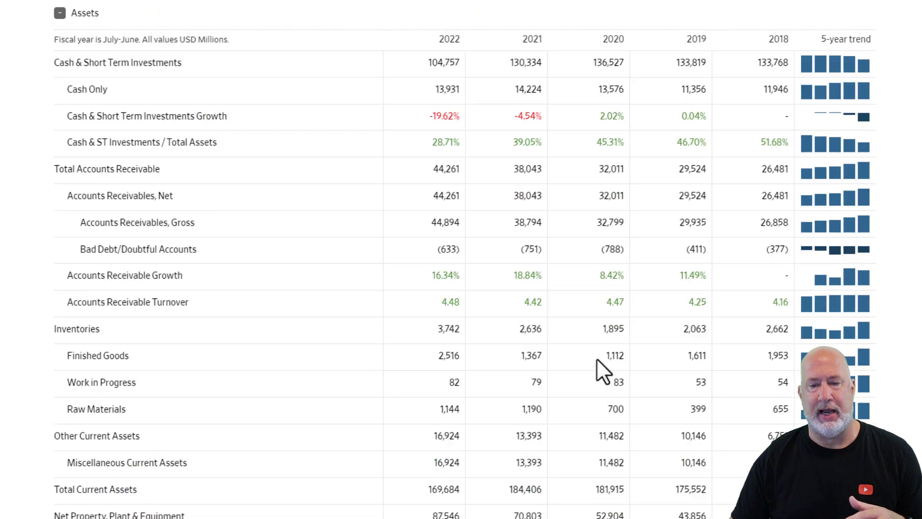
{"action": "scroll", "coordinate": [594, 359], "scroll_direction": "up", "scroll_amount": 9}
{"action": "scroll", "coordinate": [594, 359], "scroll_direction": "up", "scroll_amount": 2}
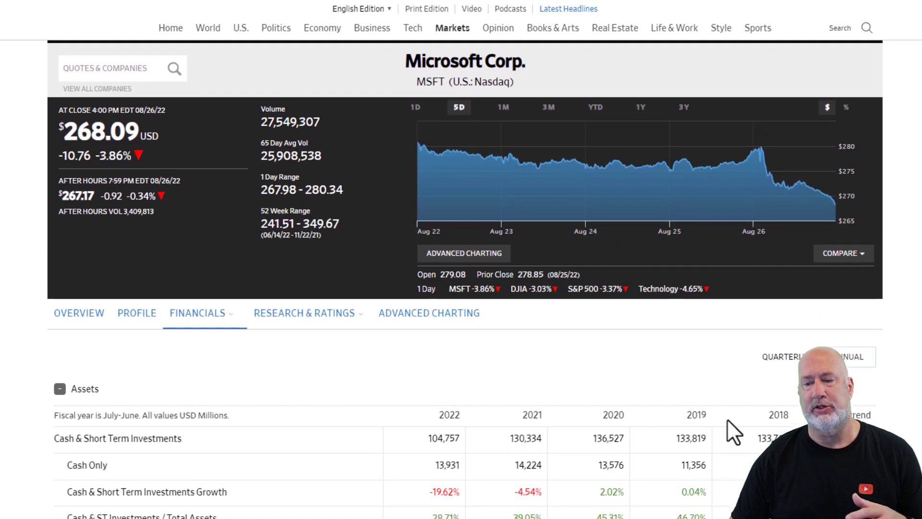
{"action": "scroll", "coordinate": [727, 428], "scroll_direction": "down", "scroll_amount": 2}
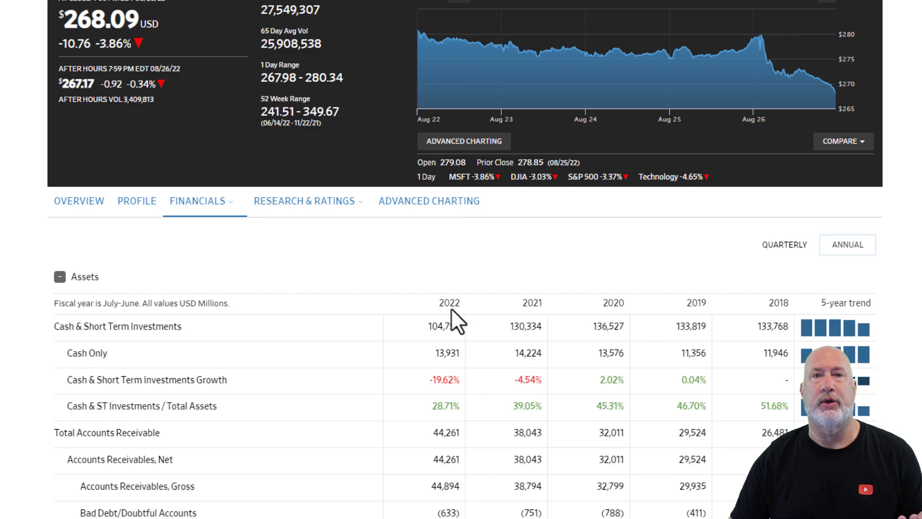
{"action": "scroll", "coordinate": [448, 294], "scroll_direction": "down", "scroll_amount": 20}
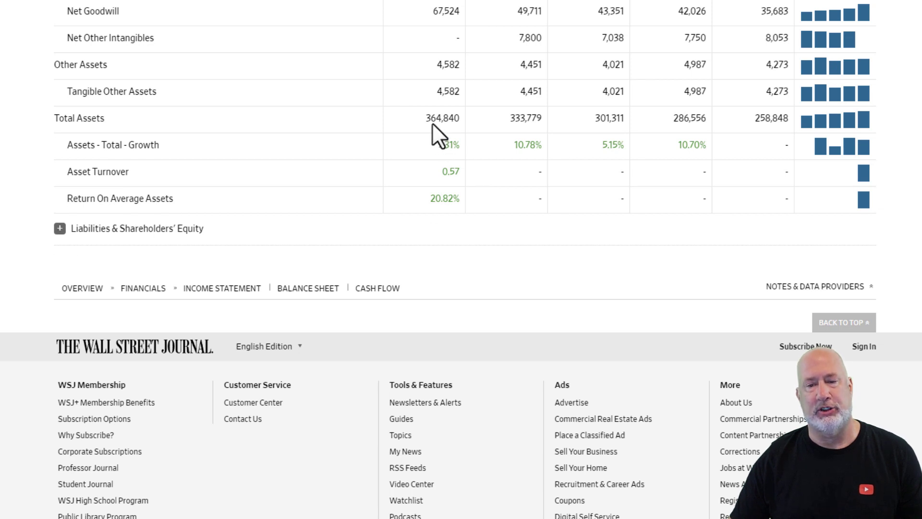
{"action": "left_click", "coordinate": [60, 228]}
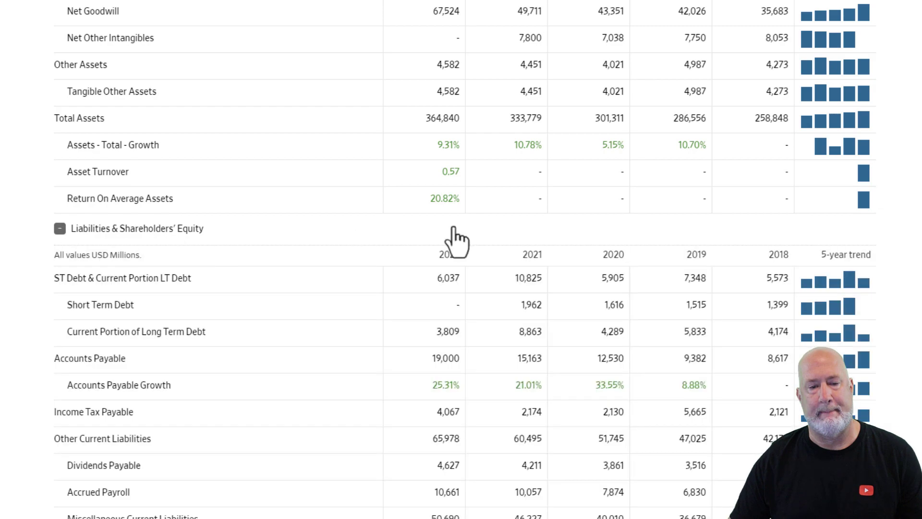
Copy Microsoft's 2022 Total Liabilities of 198,298 and its 2022 Total Equity of 166,542 as separate clipboard entries.
{"action": "scroll", "coordinate": [546, 226], "scroll_direction": "down", "scroll_amount": 10}
{"action": "scroll", "coordinate": [547, 226], "scroll_direction": "down", "scroll_amount": 5}
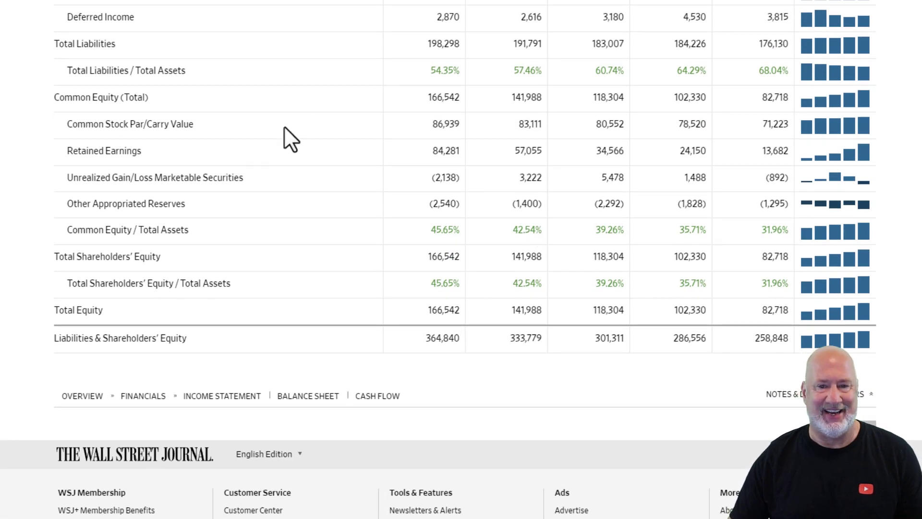
{"action": "left_click_drag", "start_coordinate": [428, 43], "coordinate": [456, 43]}
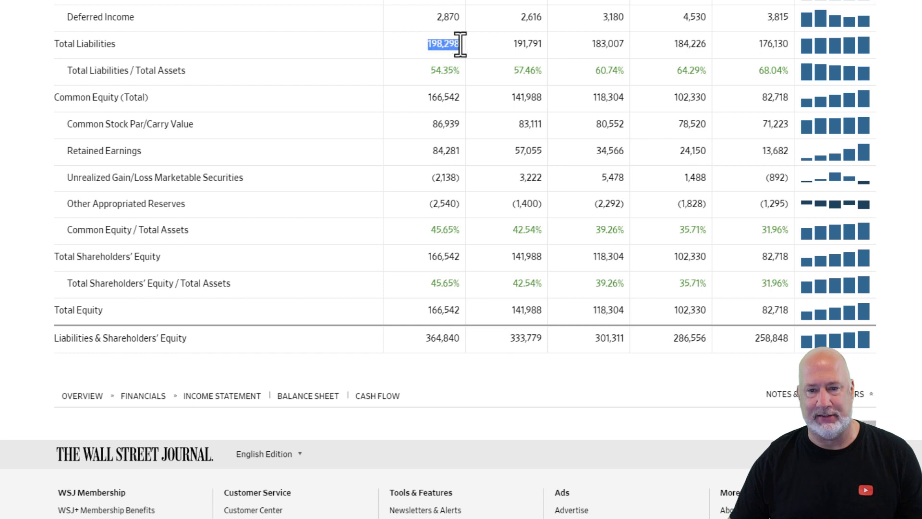
{"action": "right_click", "coordinate": [454, 46]}
{"action": "left_click", "coordinate": [473, 56]}
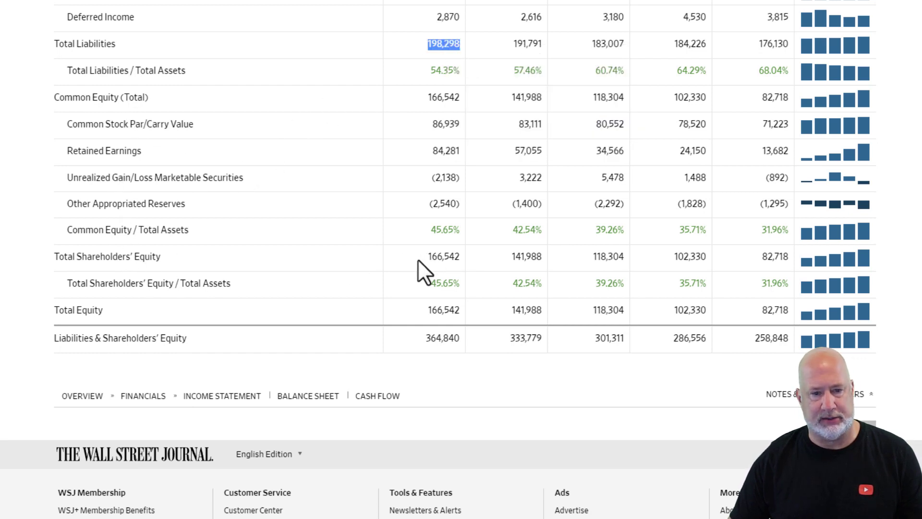
{"action": "left_click_drag", "start_coordinate": [423, 309], "coordinate": [461, 310]}
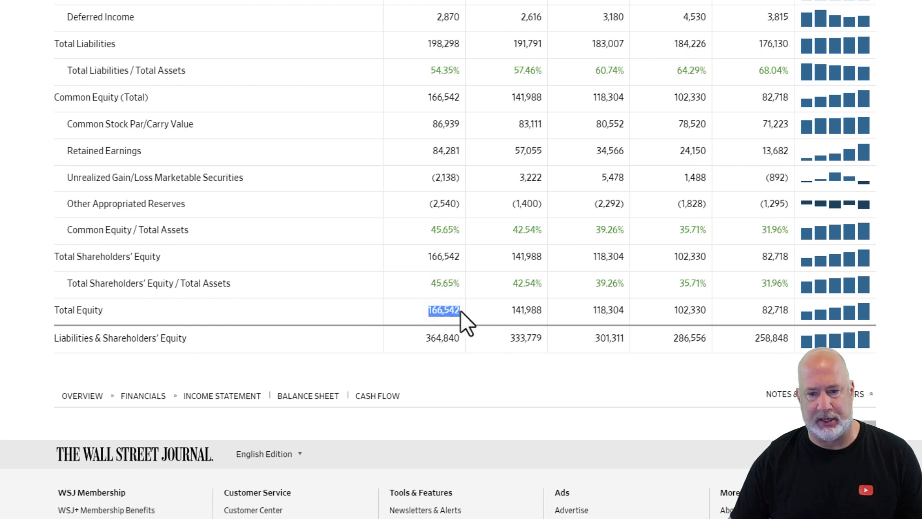
{"action": "right_click", "coordinate": [442, 314]}
{"action": "left_click", "coordinate": [468, 327]}
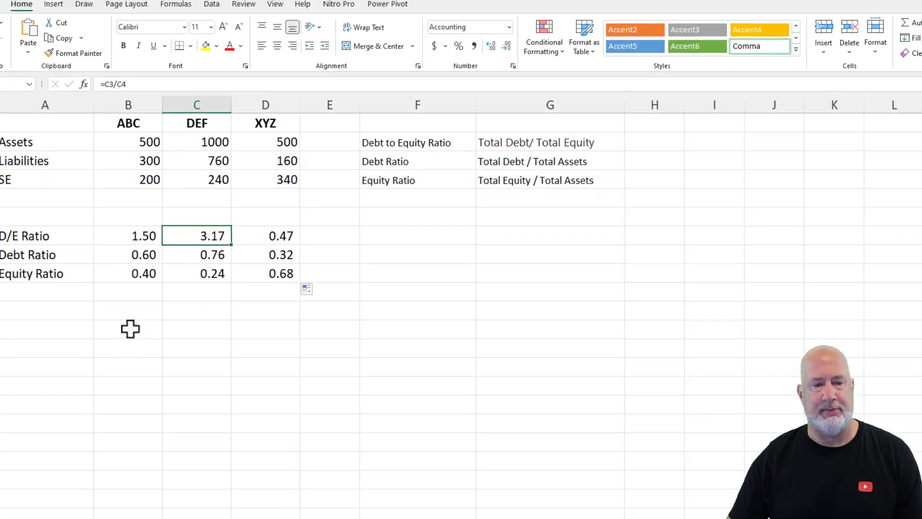
Switch to the Excel workbook and paste 198,298 into B12 and 166,542 into B13 from the clipboard history.
{"action": "left_click", "coordinate": [181, 356]}
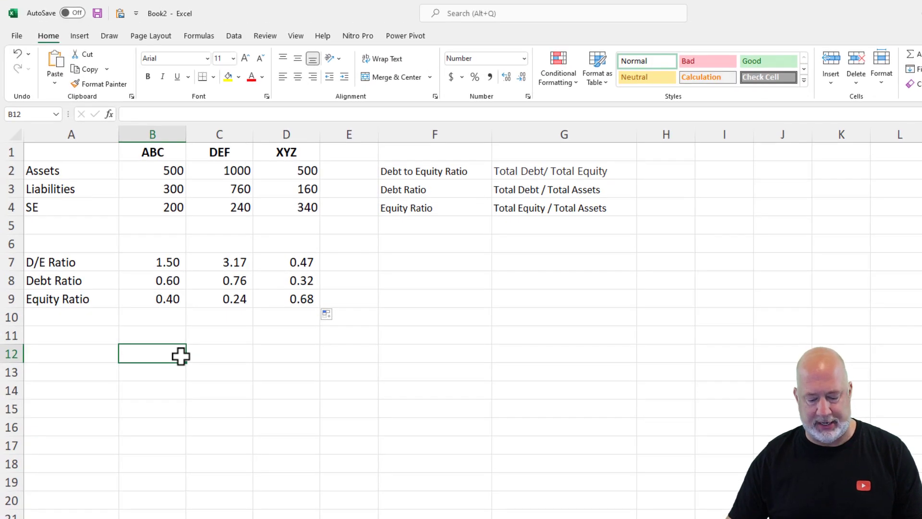
{"action": "key", "text": "super+v"}
{"action": "left_click", "coordinate": [202, 214]}
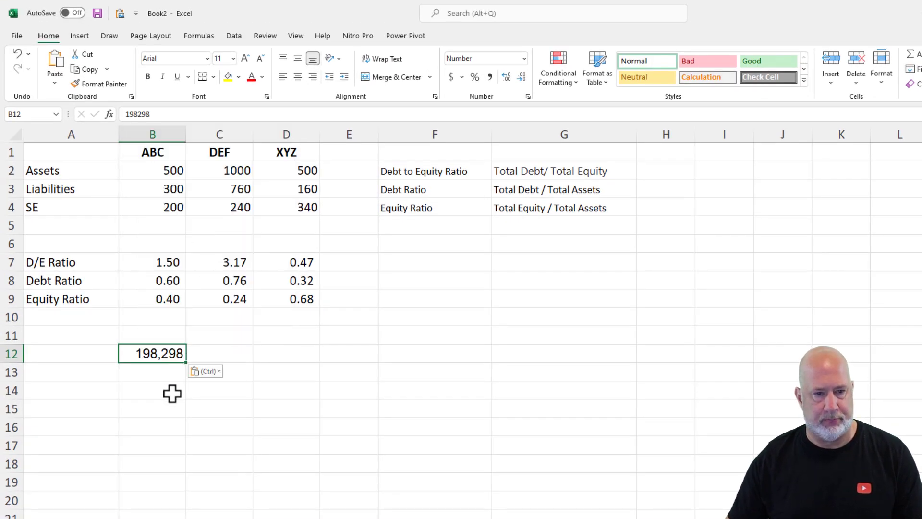
{"action": "left_click", "coordinate": [169, 373]}
{"action": "key", "text": "super+v"}
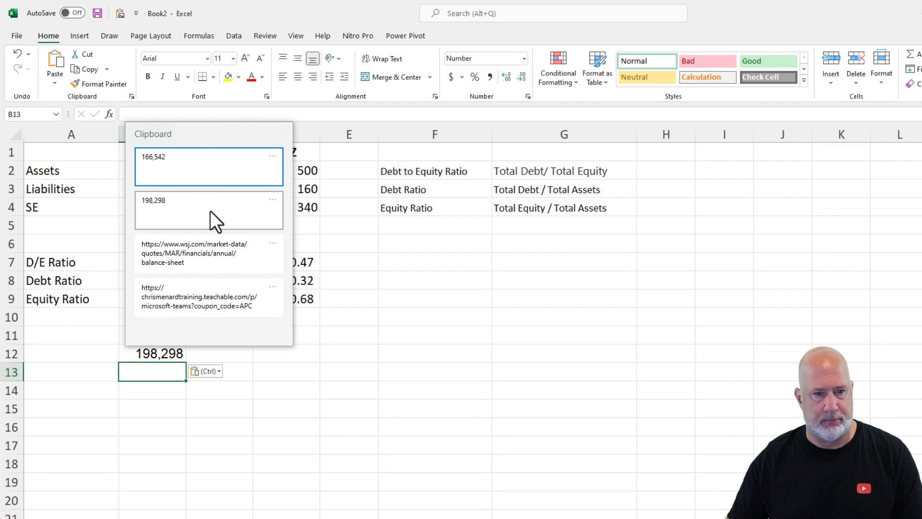
{"action": "left_click", "coordinate": [212, 168]}
Enter the formula =B12/B13 in B14 to calculate Microsoft's debt to equity ratio.
{"action": "left_click", "coordinate": [168, 388]}
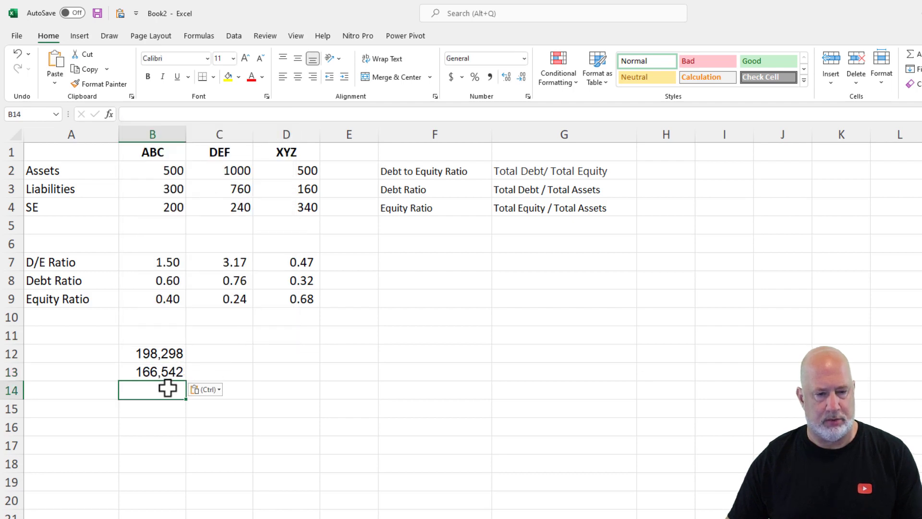
{"action": "type", "text": "="}
{"action": "key", "text": "Up"}
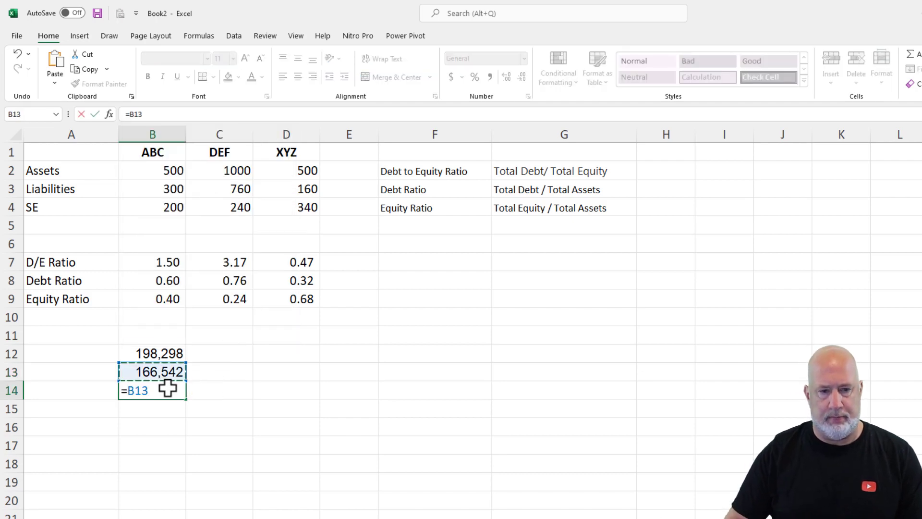
{"action": "key", "text": "Up"}
{"action": "type", "text": "/"}
{"action": "key", "text": "Up"}
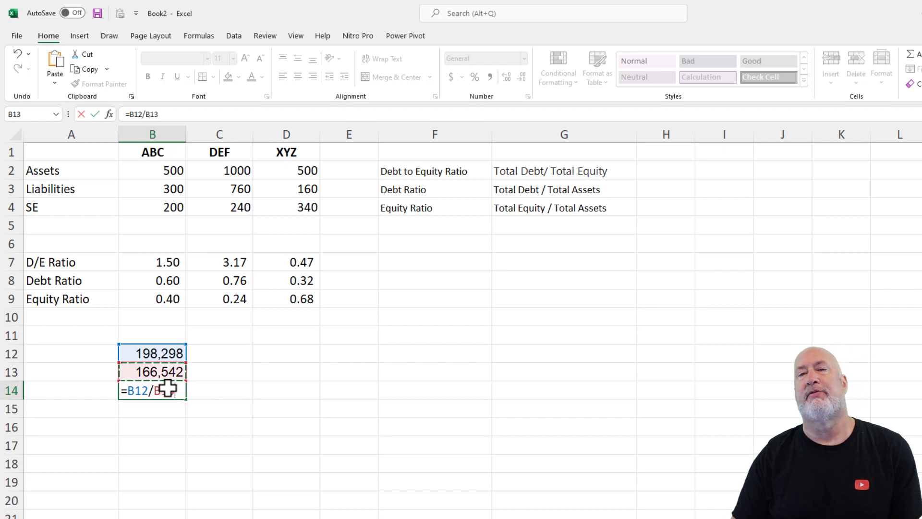
{"action": "key", "text": "ctrl+Return"}
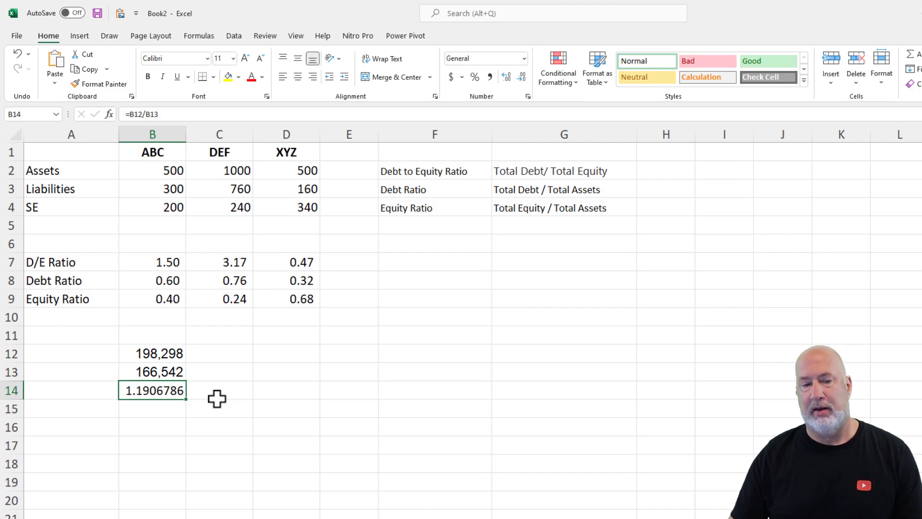
Switch back to WSJ Markets, search the company quotes for "mar" and open Marriott International Inc.
{"action": "key", "text": "alt+Tab"}
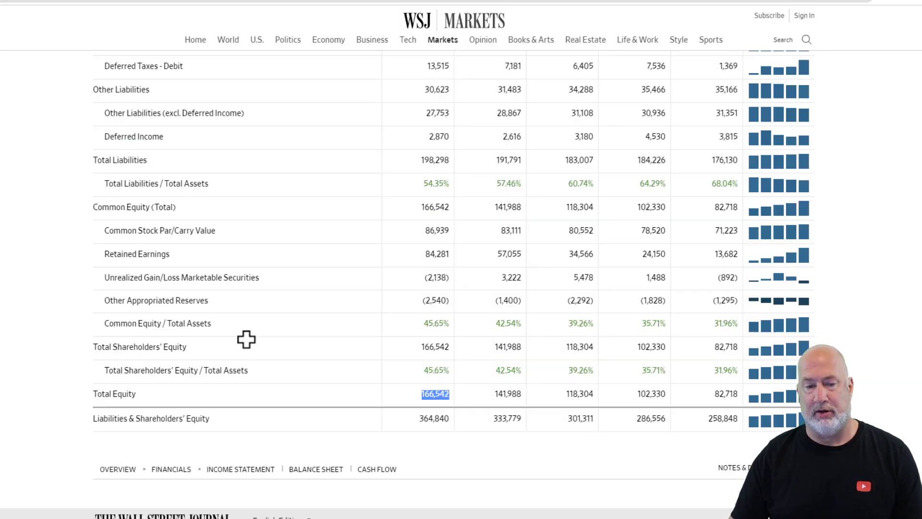
{"action": "scroll", "coordinate": [285, 290], "scroll_direction": "up", "scroll_amount": 20}
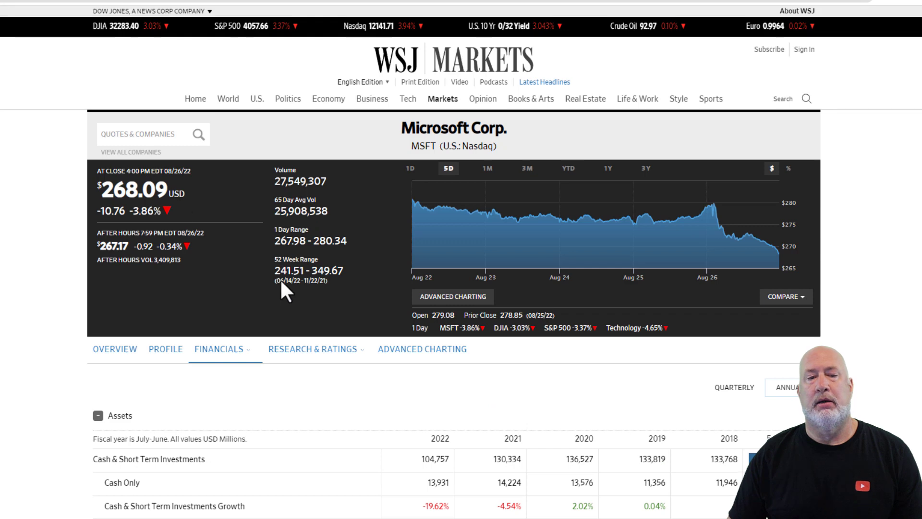
{"action": "left_click", "coordinate": [152, 135]}
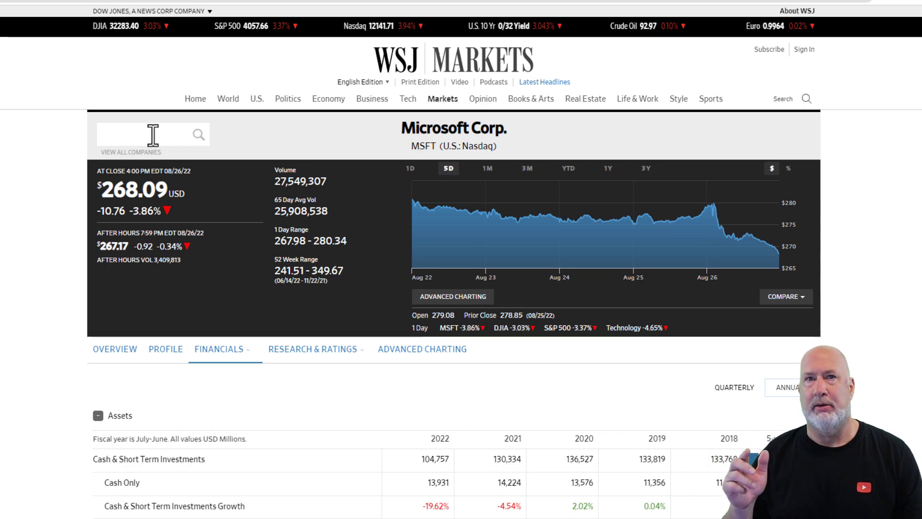
{"action": "left_click", "coordinate": [153, 134]}
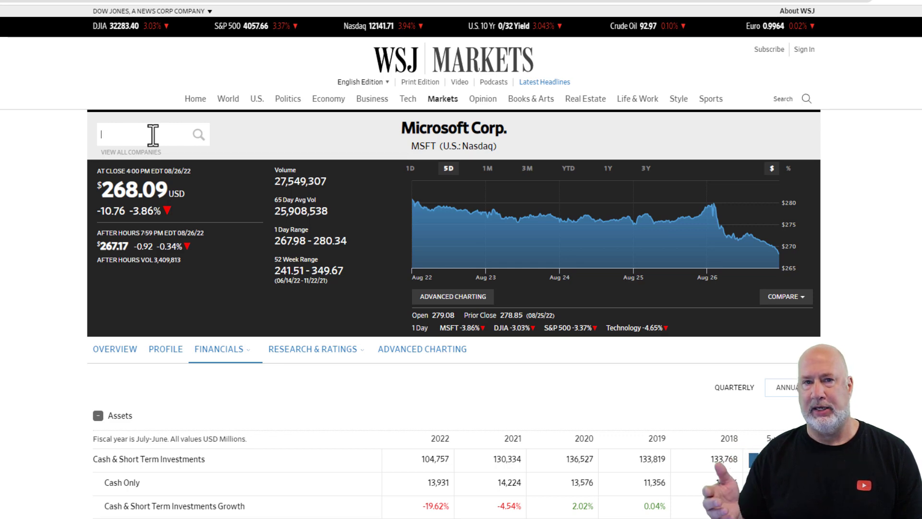
{"action": "type", "text": "mar"}
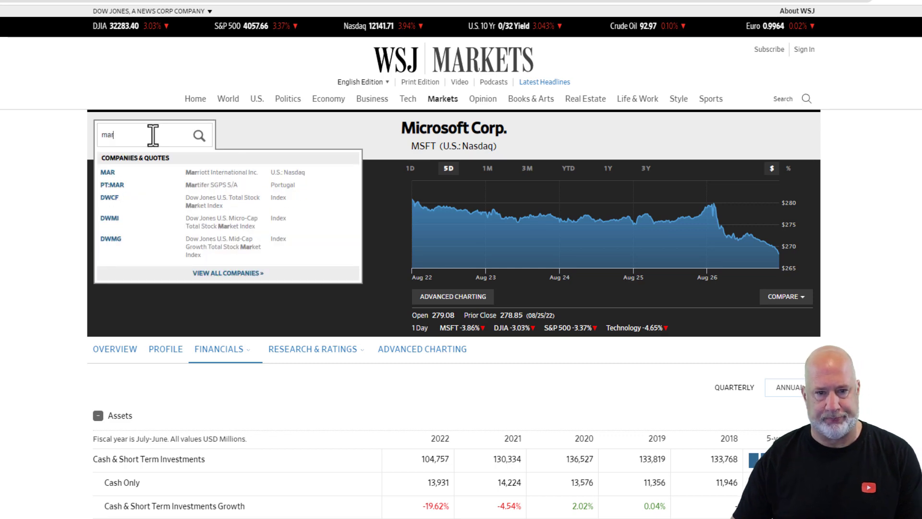
{"action": "left_click", "coordinate": [226, 173]}
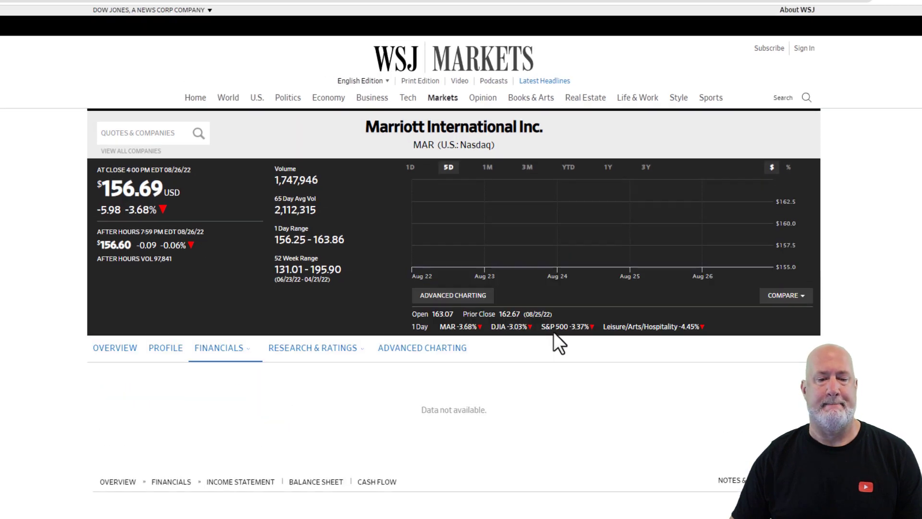
Expand Marriott's Liabilities & Shareholders' Equity section and copy the latest year's Total Liabilities of 24,139.
{"action": "scroll", "coordinate": [440, 165], "scroll_direction": "down", "scroll_amount": 15}
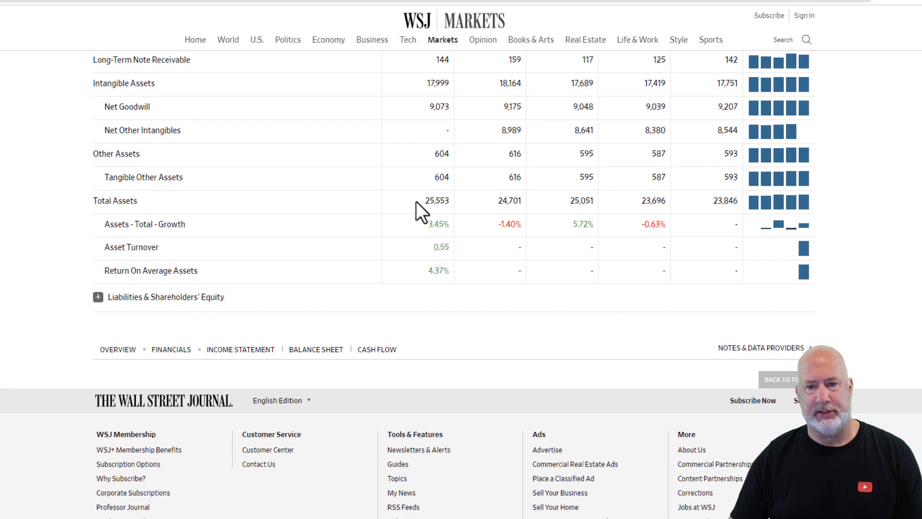
{"action": "left_click", "coordinate": [99, 298]}
{"action": "scroll", "coordinate": [340, 313], "scroll_direction": "down", "scroll_amount": 15}
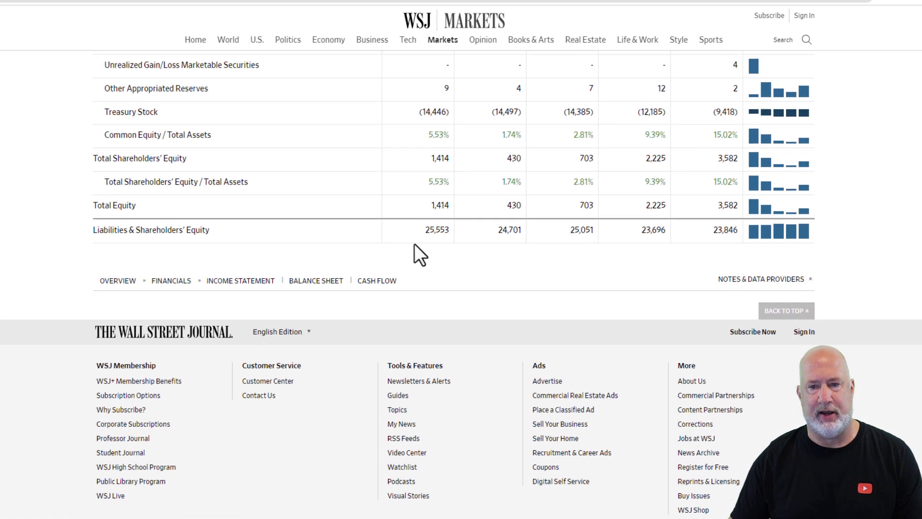
{"action": "scroll", "coordinate": [442, 235], "scroll_direction": "up", "scroll_amount": 4}
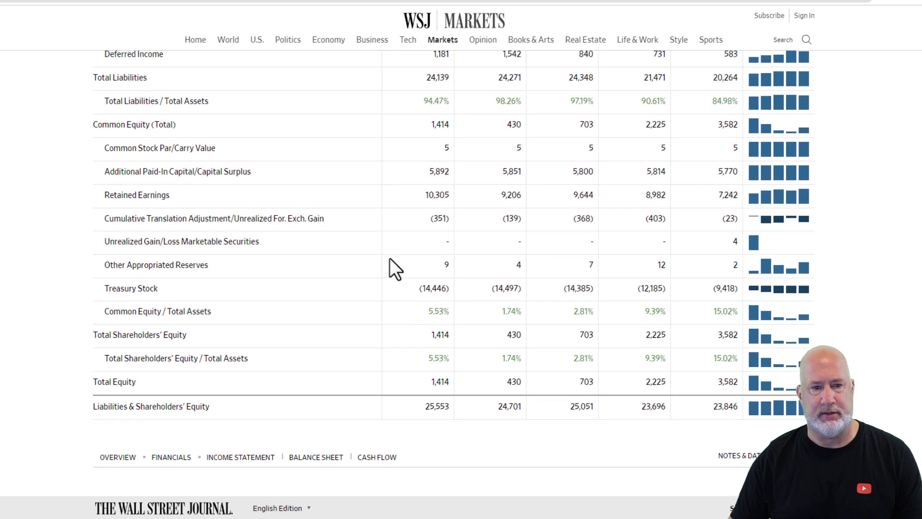
{"action": "double_click", "coordinate": [432, 78]}
{"action": "right_click", "coordinate": [438, 79]}
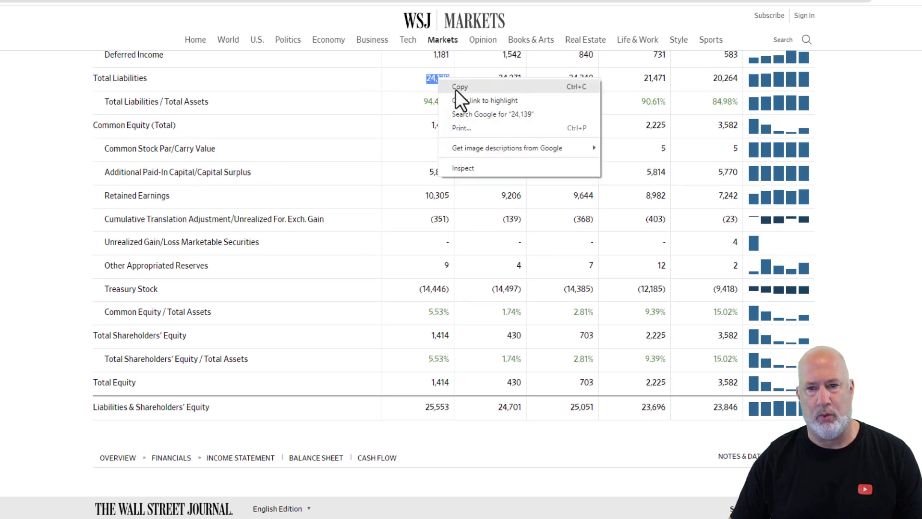
{"action": "left_click", "coordinate": [455, 88]}
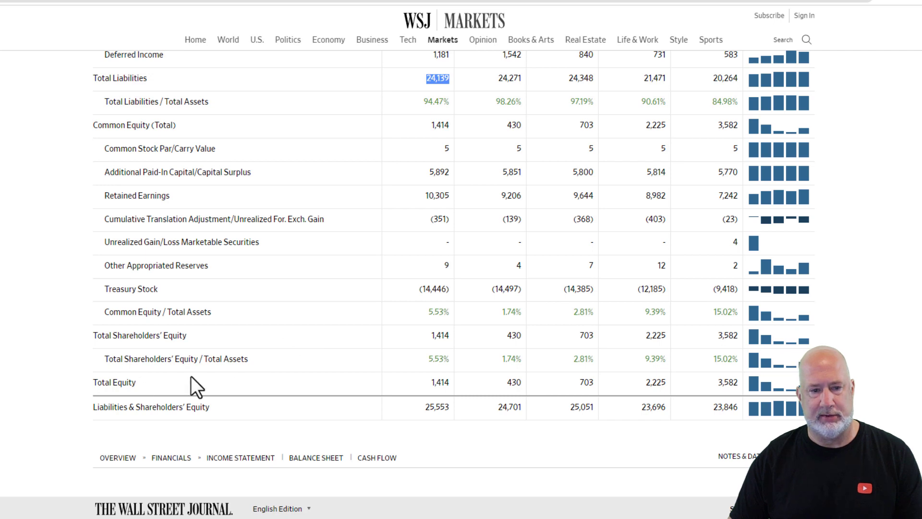
Copy Marriott's latest-year Total Equity of 1,414 from the balance sheet.
{"action": "left_click_drag", "start_coordinate": [427, 383], "coordinate": [454, 384]}
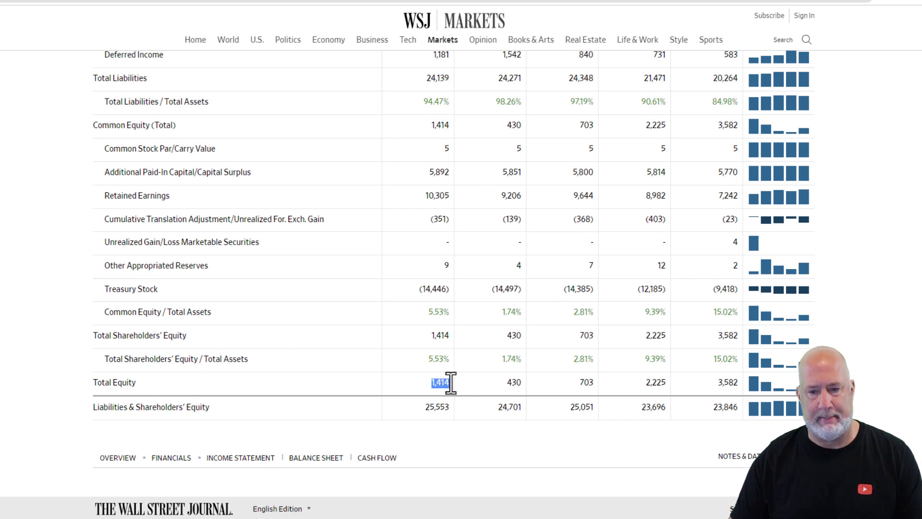
{"action": "right_click", "coordinate": [436, 387]}
{"action": "left_click", "coordinate": [458, 393]}
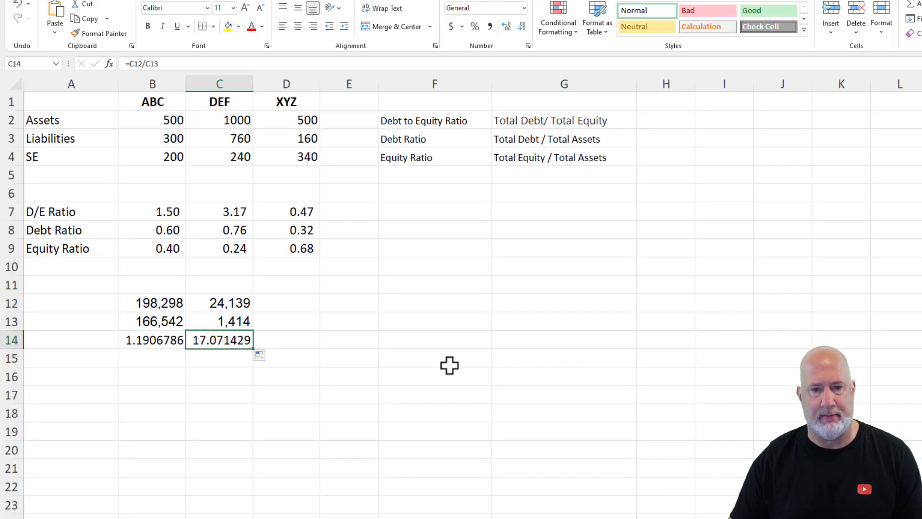